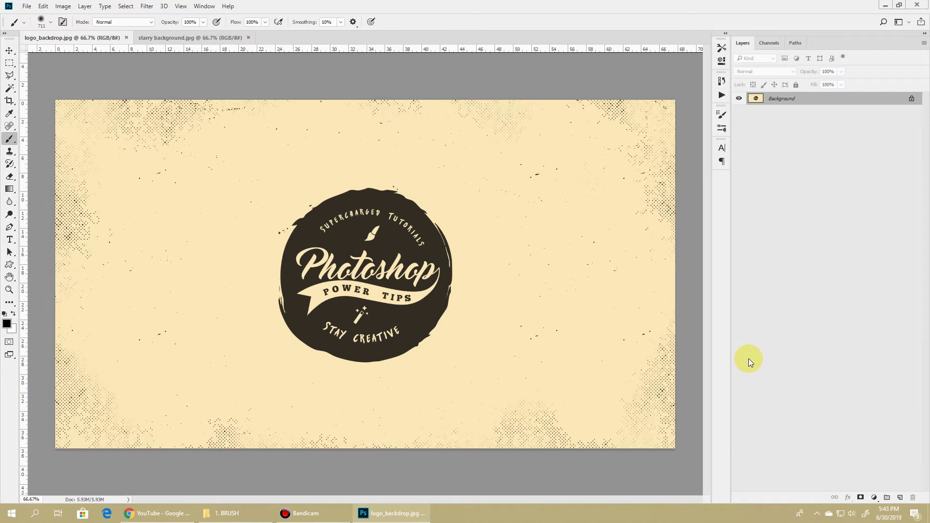
- Switch to the starry background.jpg document showing yellow stars over a purple sky
click(182, 39)
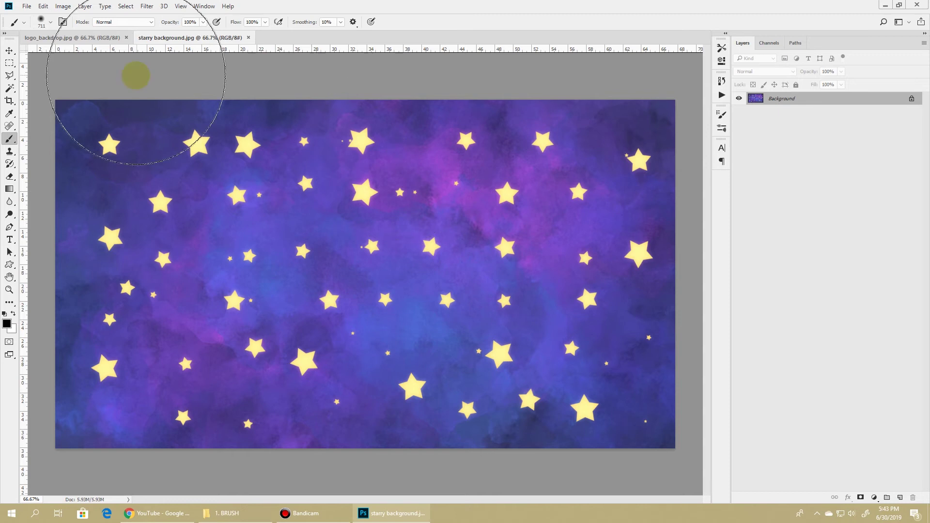
- Create a new 1000 × 1000 px document
click(26, 6)
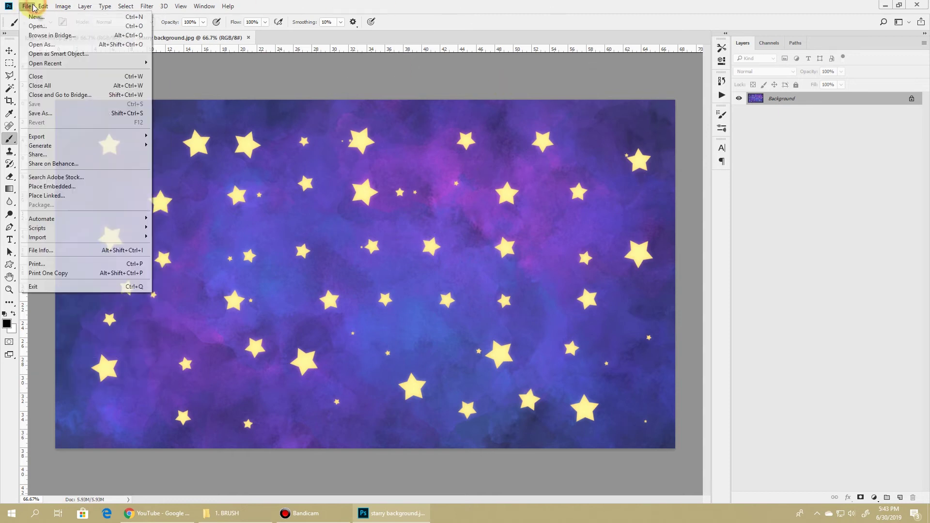
click(41, 17)
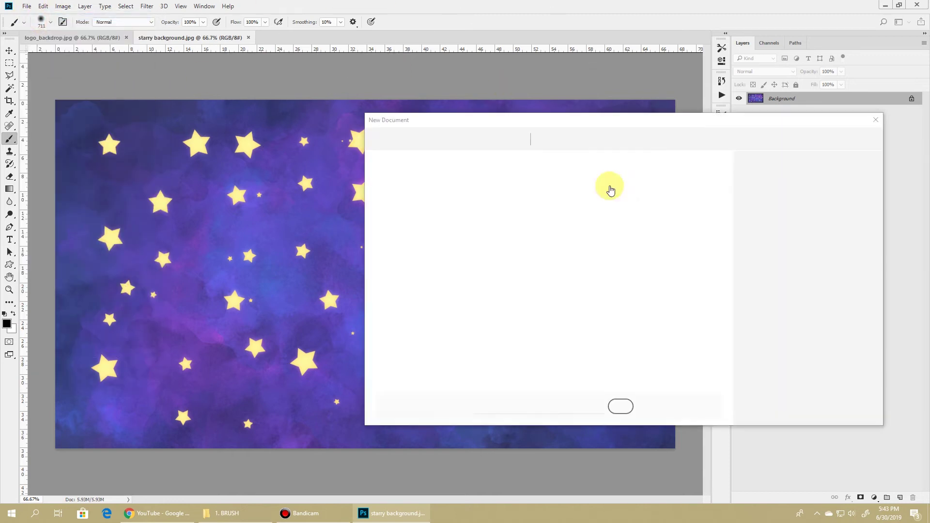
double_click(760, 208)
text(1000)
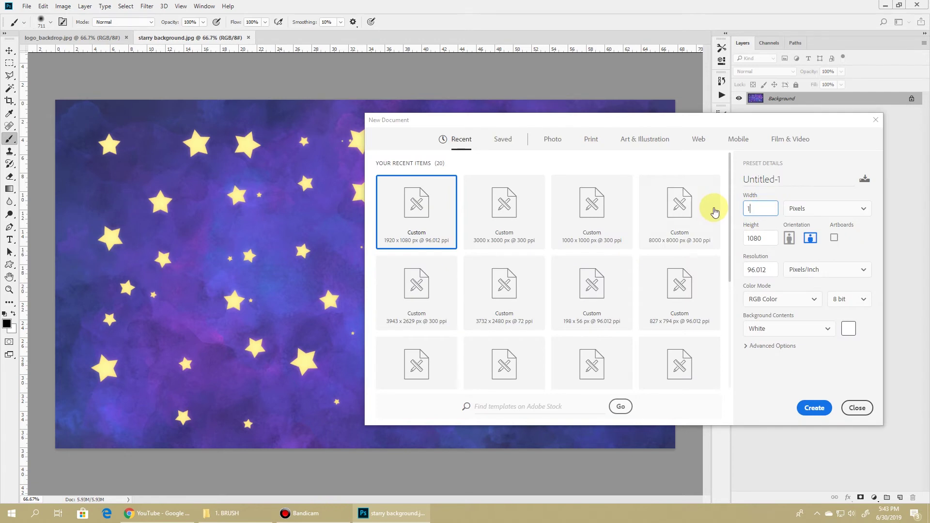
double_click(760, 238)
text(1000)
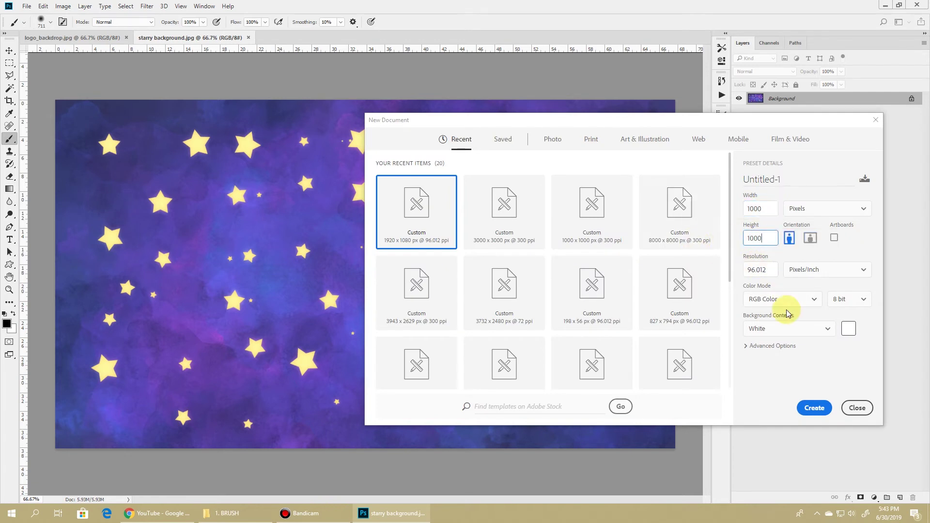
click(818, 409)
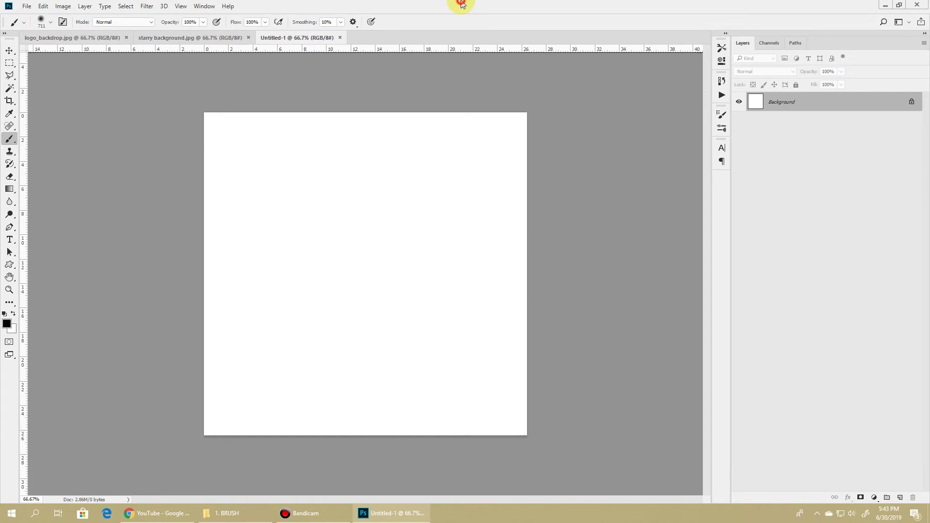
- Draw a large custom star shape and center it on the canvas
click(10, 265)
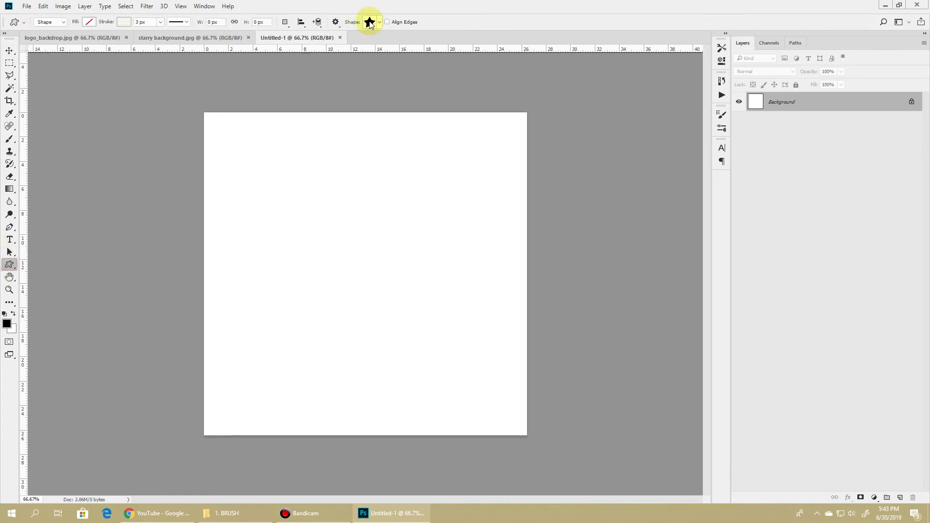
click(379, 22)
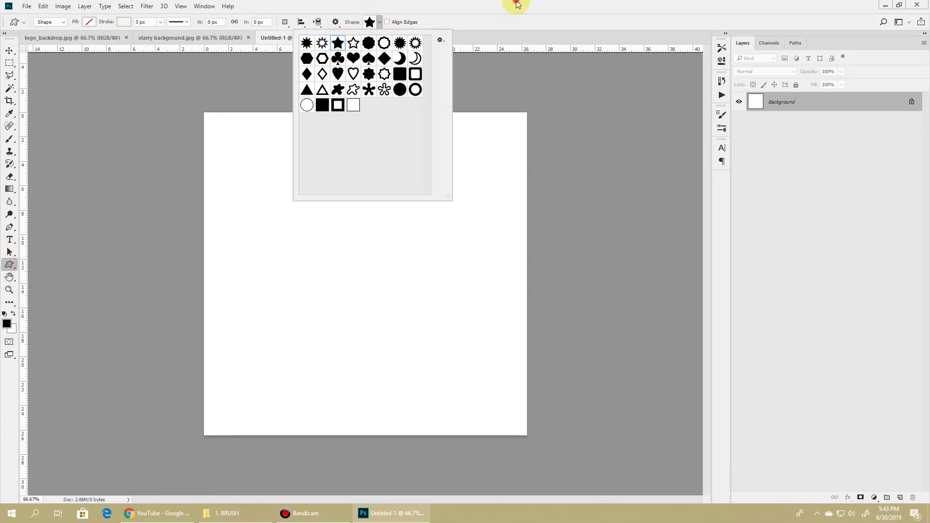
click(476, 64)
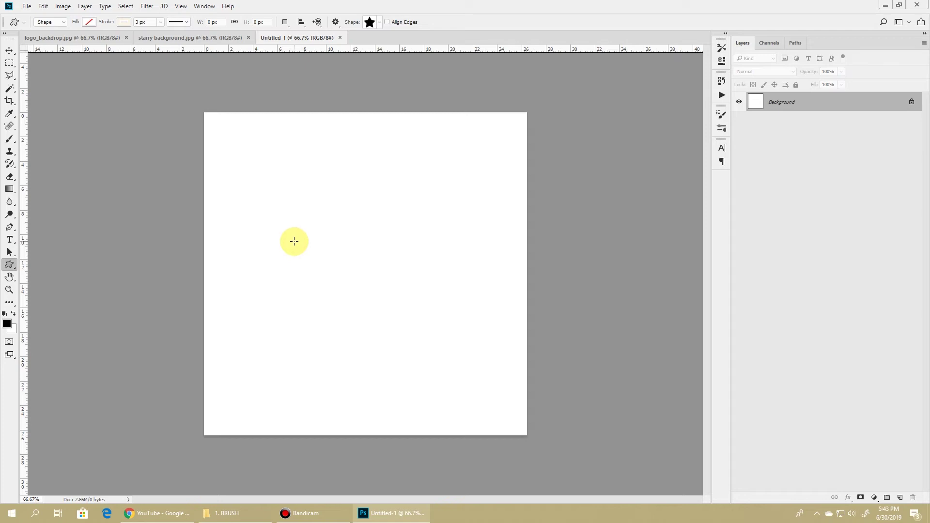
drag(266, 202, 498, 409)
click(9, 50)
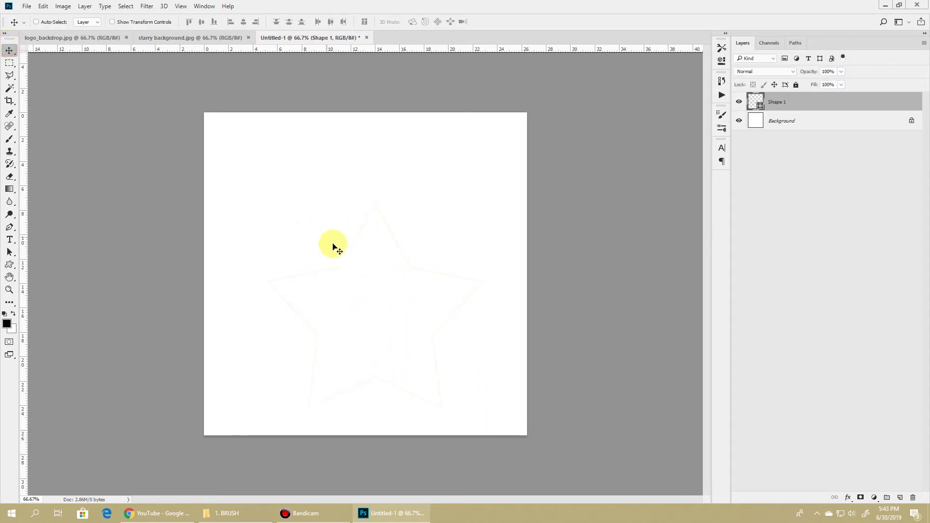
drag(363, 274, 359, 242)
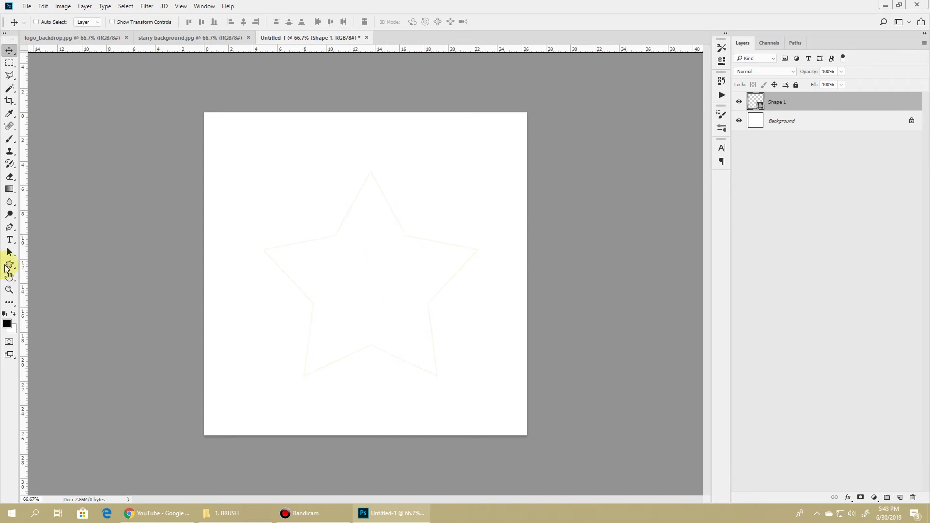
- Fill the star with black and remove its outline stroke
click(9, 266)
click(88, 22)
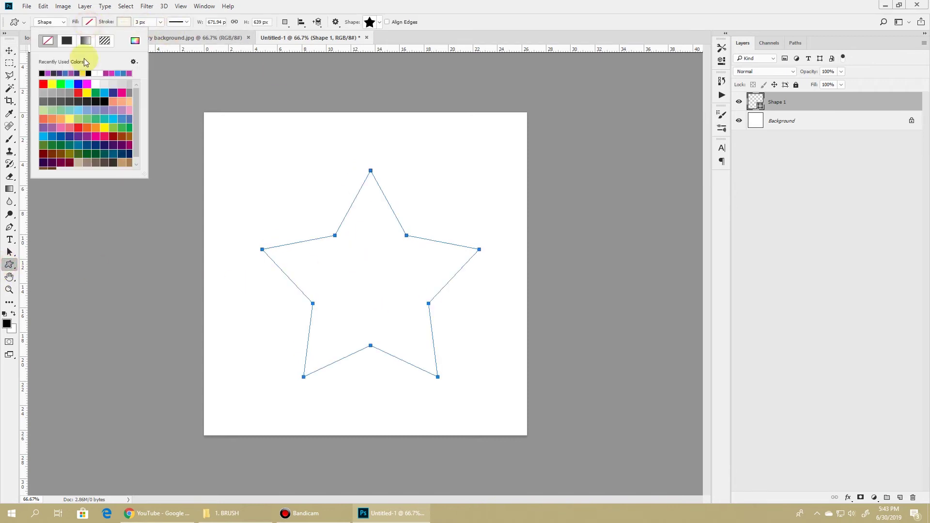
click(42, 73)
key(Return)
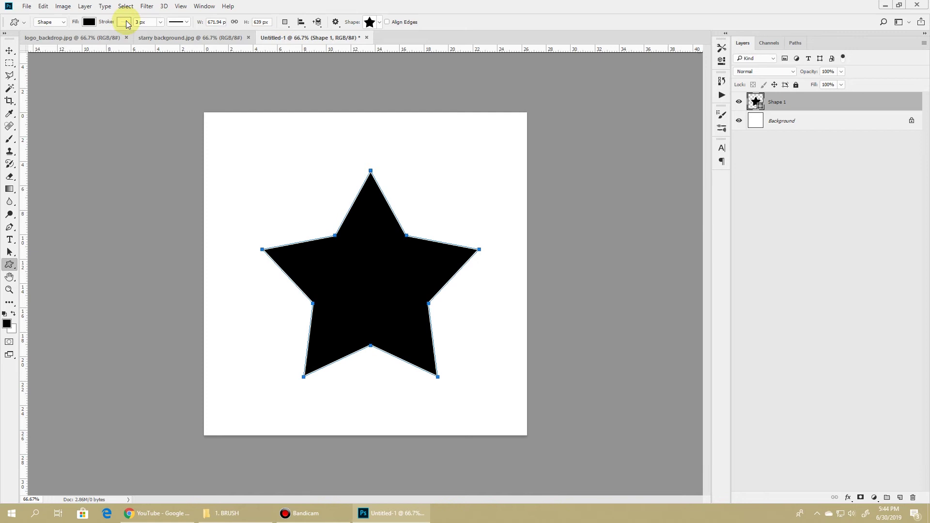
click(126, 24)
click(79, 41)
click(460, 4)
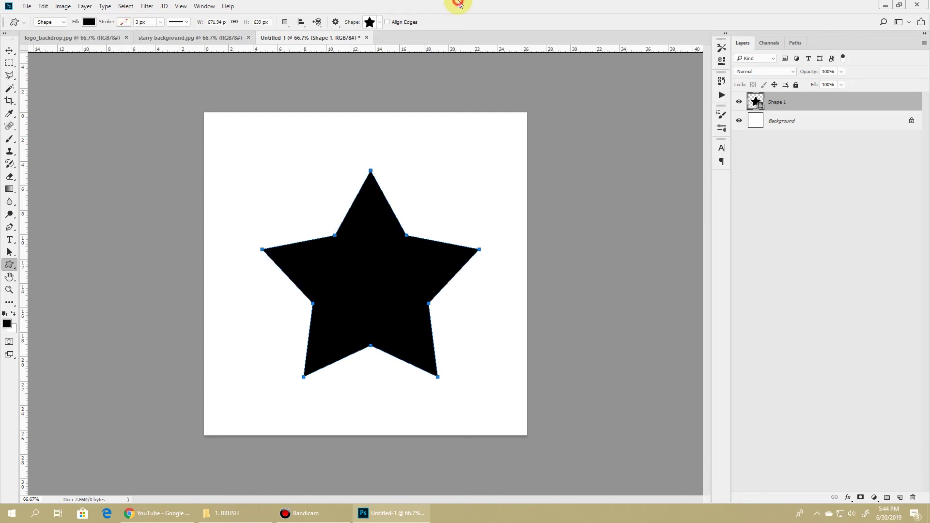
- Define the black star as a brush preset named 'star brush'
click(9, 63)
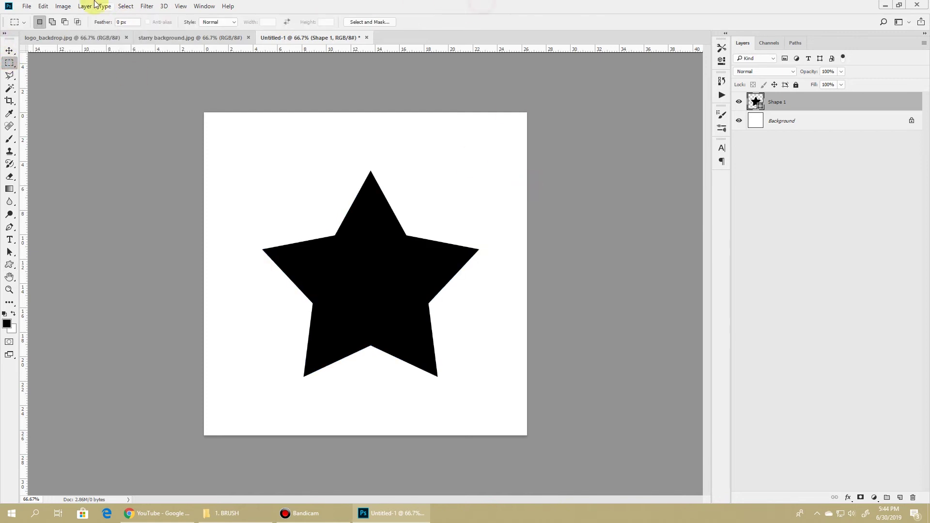
click(41, 6)
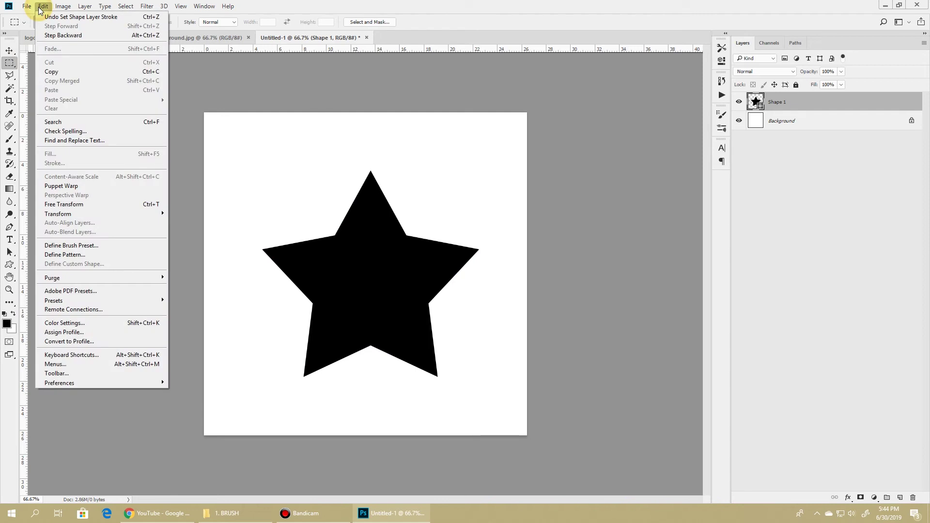
click(71, 245)
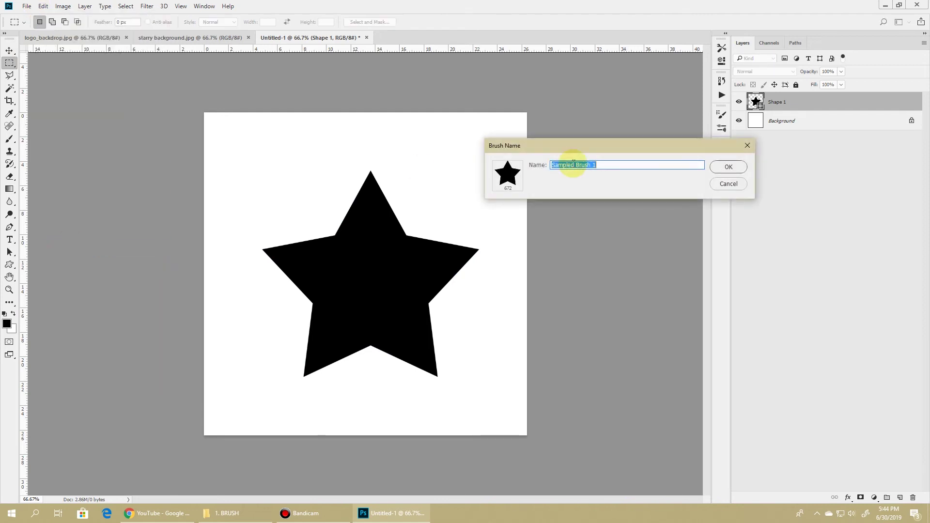
text(star )
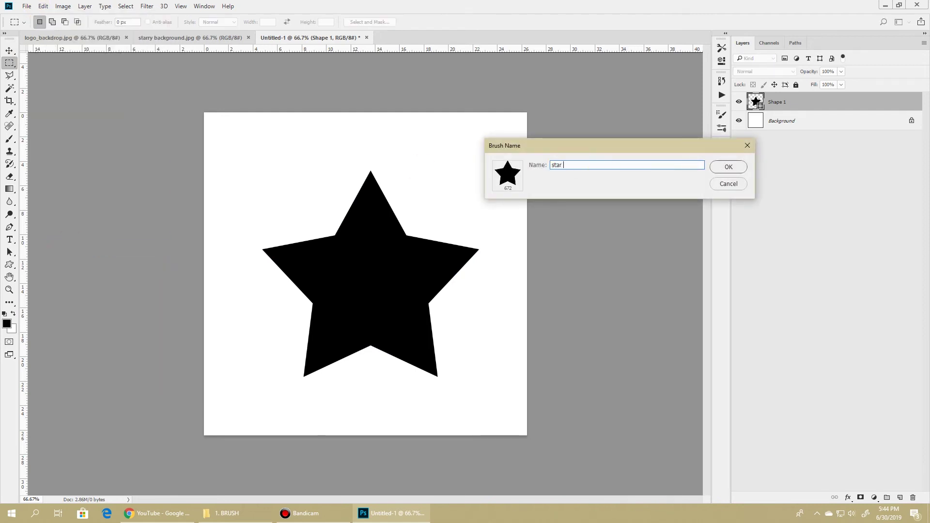
text(brush)
click(727, 167)
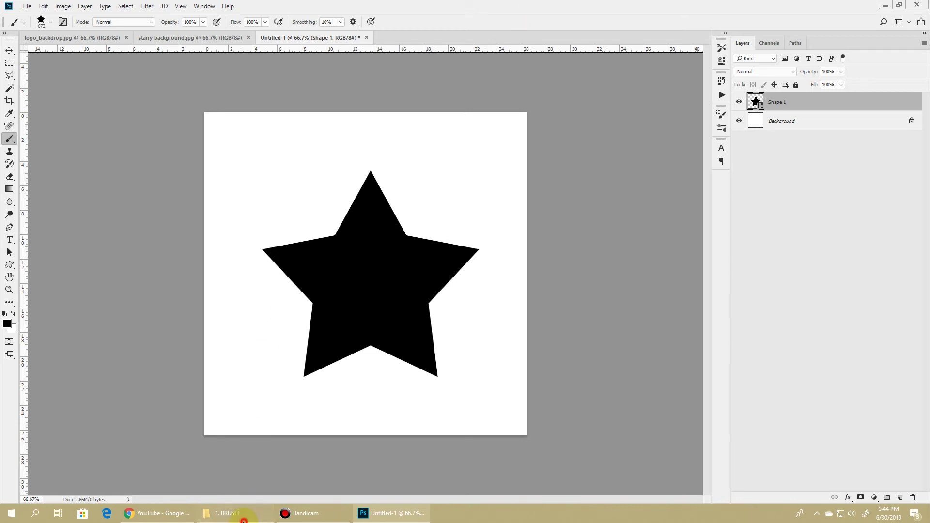
- Open watercolor-splash.jpg and define it as the 'watercolor-splash brush' preset without the .jpg ending
click(226, 514)
drag(393, 168, 478, 4)
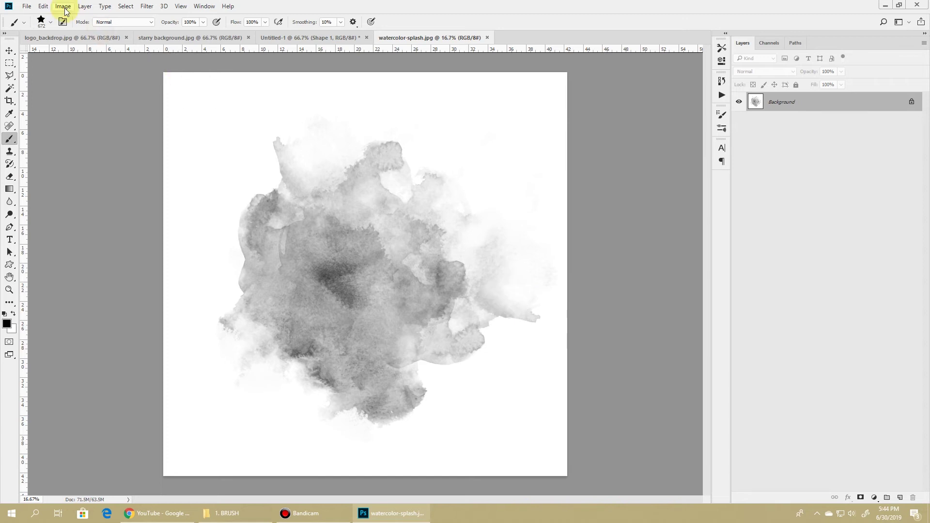
click(43, 6)
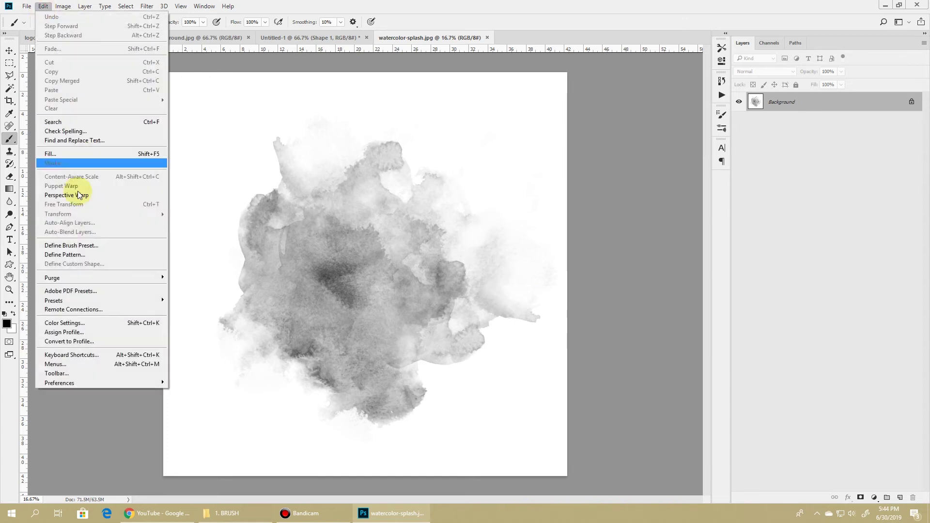
click(71, 247)
click(596, 165)
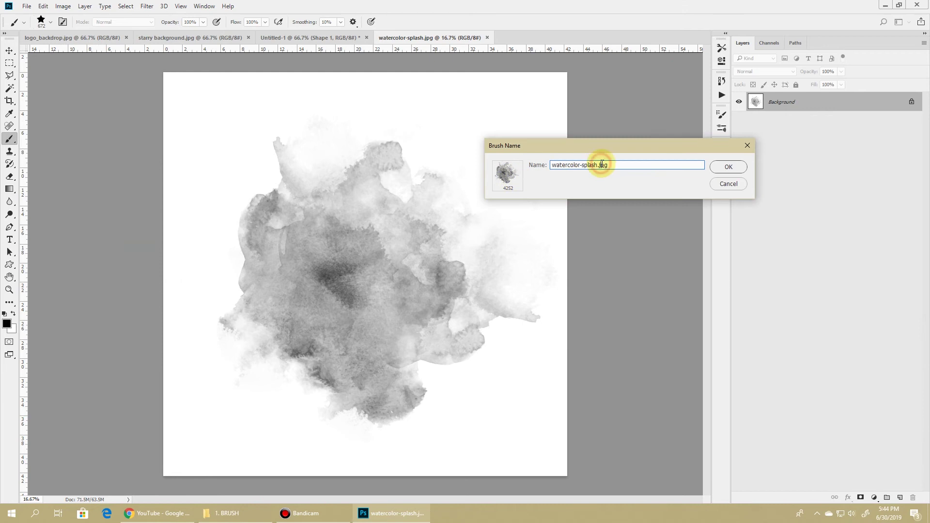
drag(598, 165, 634, 167)
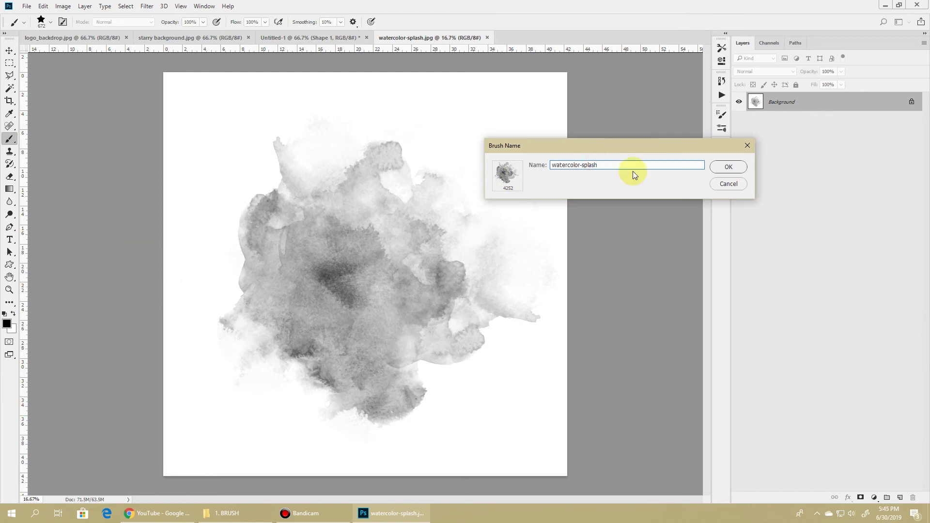
text(brush)
click(729, 167)
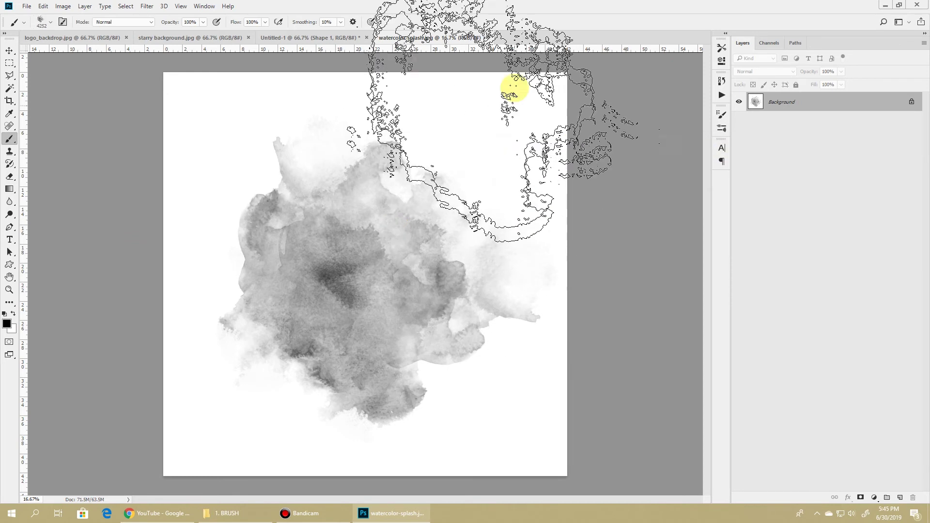
- Close the watercolor-splash image and the star documents without saving
click(488, 38)
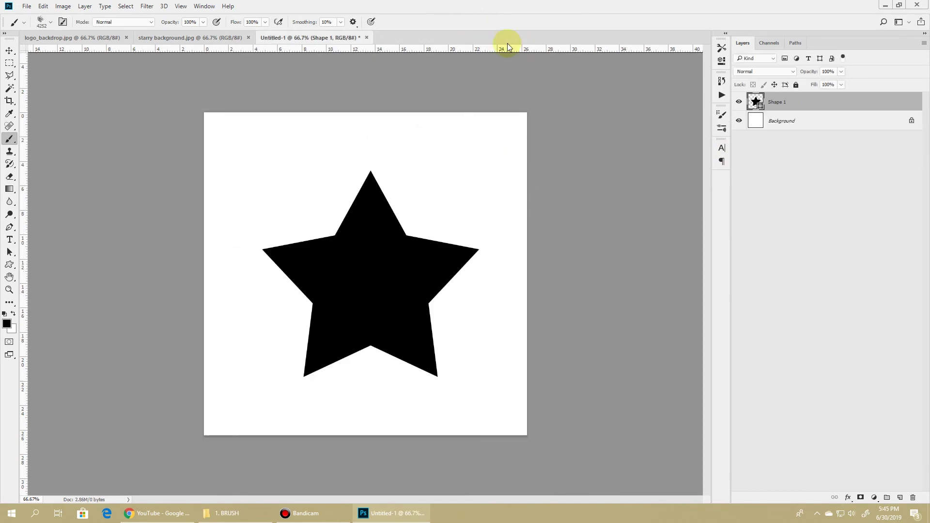
click(367, 38)
click(466, 195)
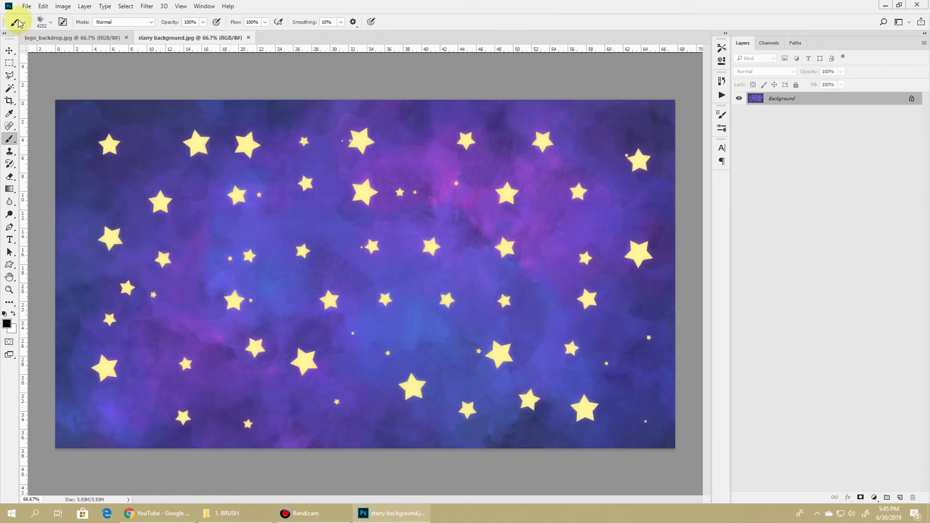
click(25, 6)
- Create a new blank document 1920 px wide
click(34, 17)
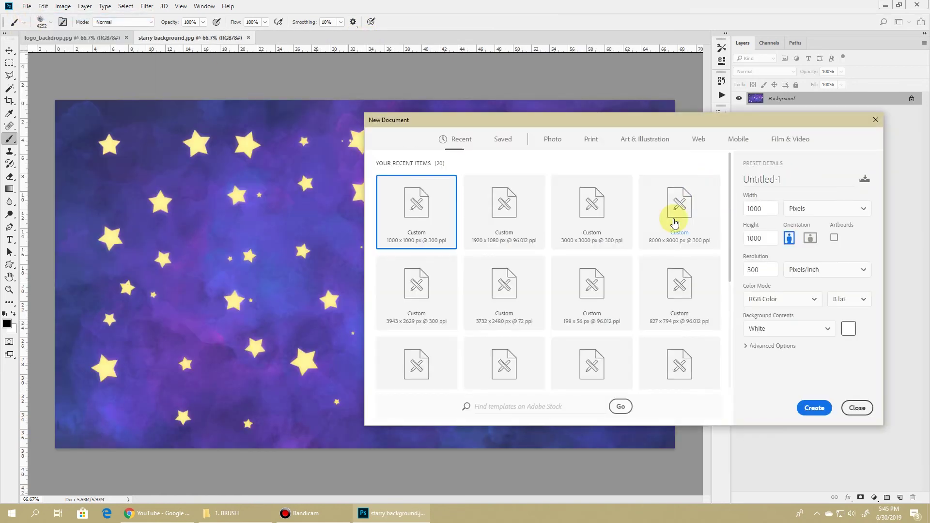
double_click(763, 206)
text(1920)
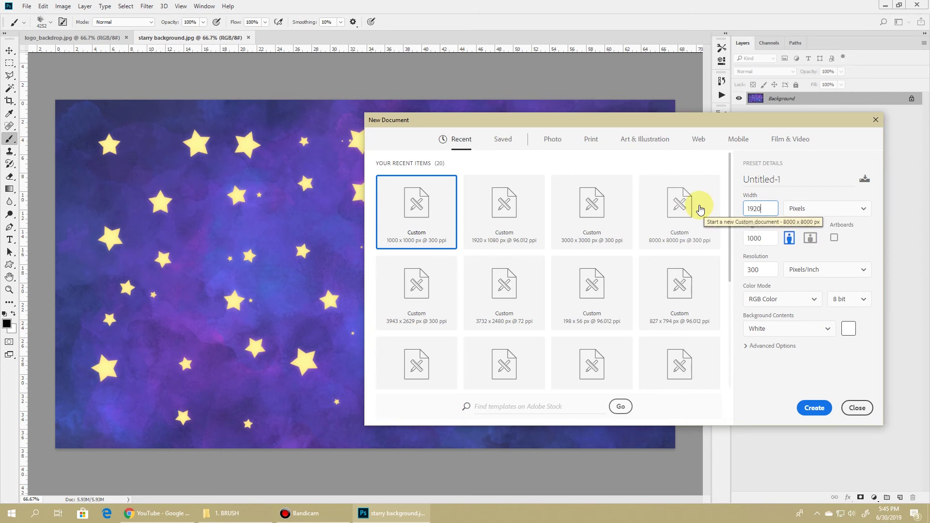
key(Tab)
text(19)
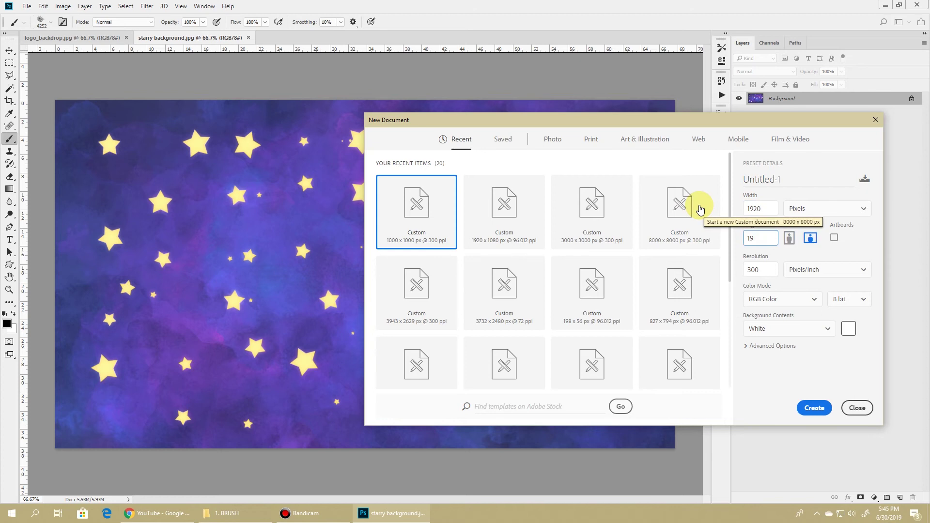
click(814, 407)
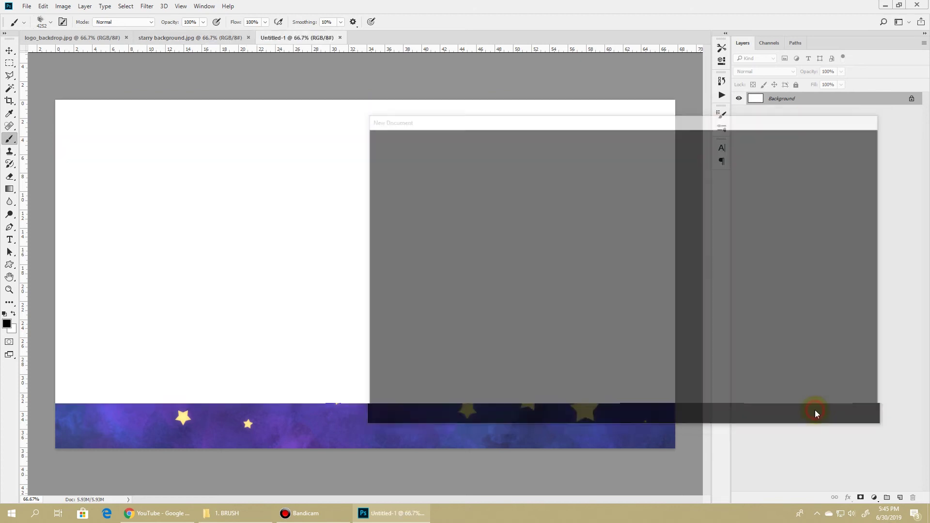
- Add an empty Layer 1, select the star brush at 400 px, and undo a test stroke
click(900, 498)
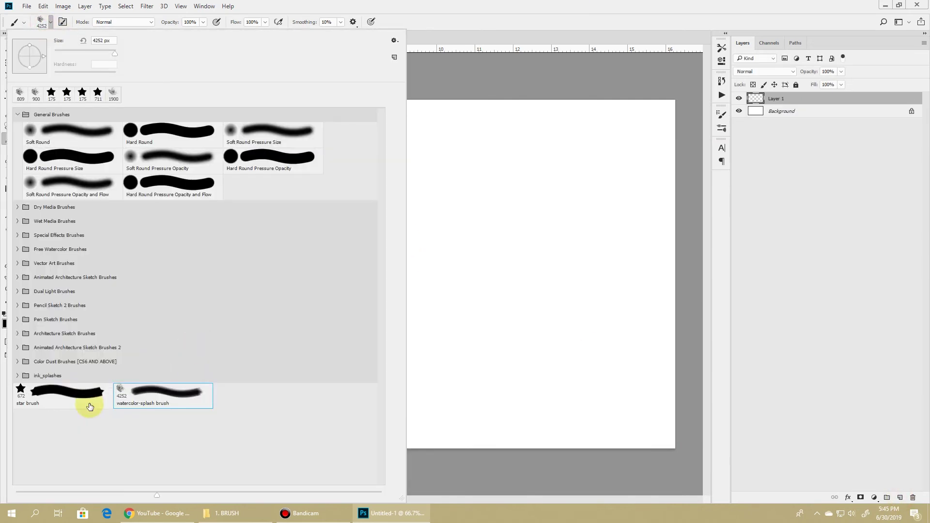
double_click(62, 403)
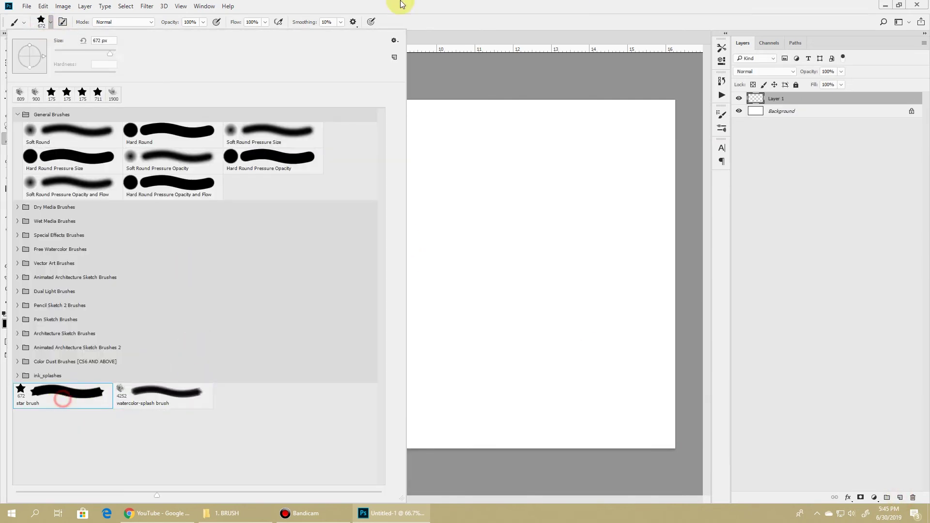
key(bracketleft)
key(bracketleft)
key(bracketleft)
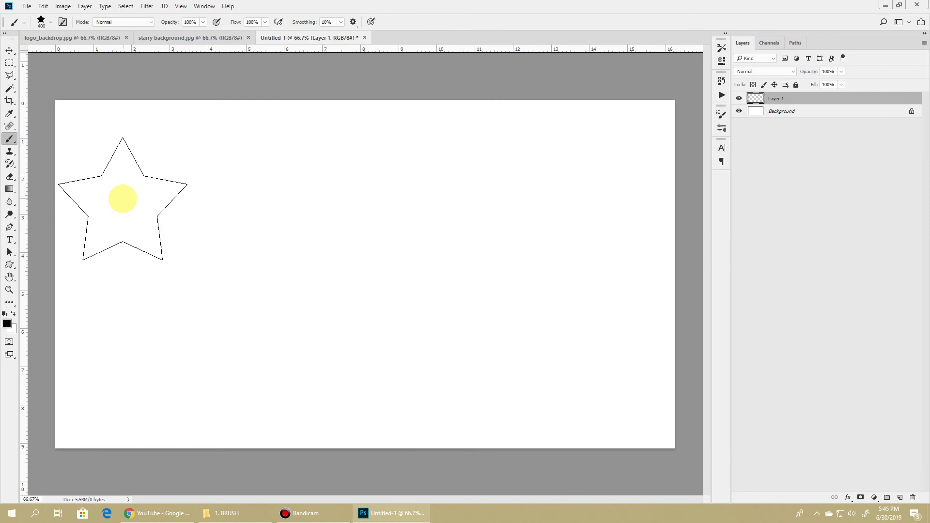
mouse_move(122, 200)
mouse_down()
mouse_move(158, 173)
mouse_move(256, 175)
mouse_move(392, 234)
mouse_move(515, 249)
mouse_move(506, 236)
mouse_move(538, 232)
mouse_up()
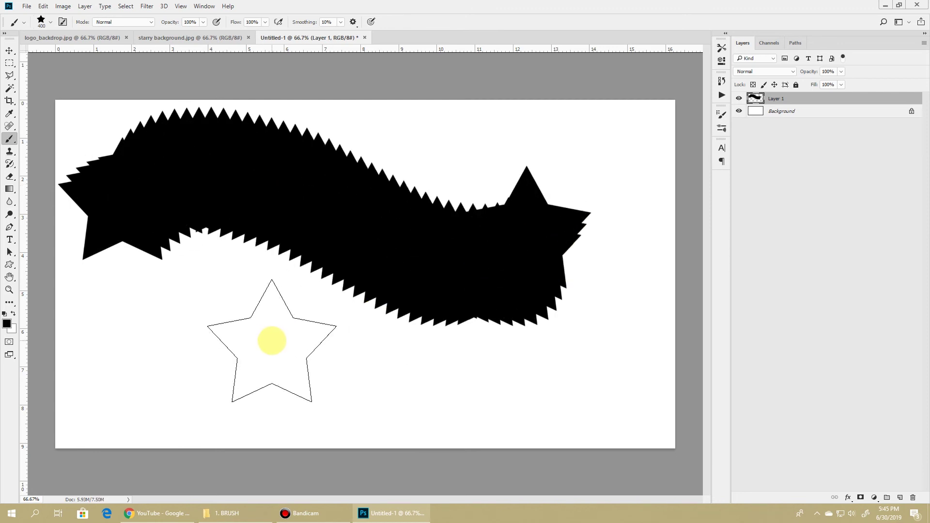
key(ctrl+z)
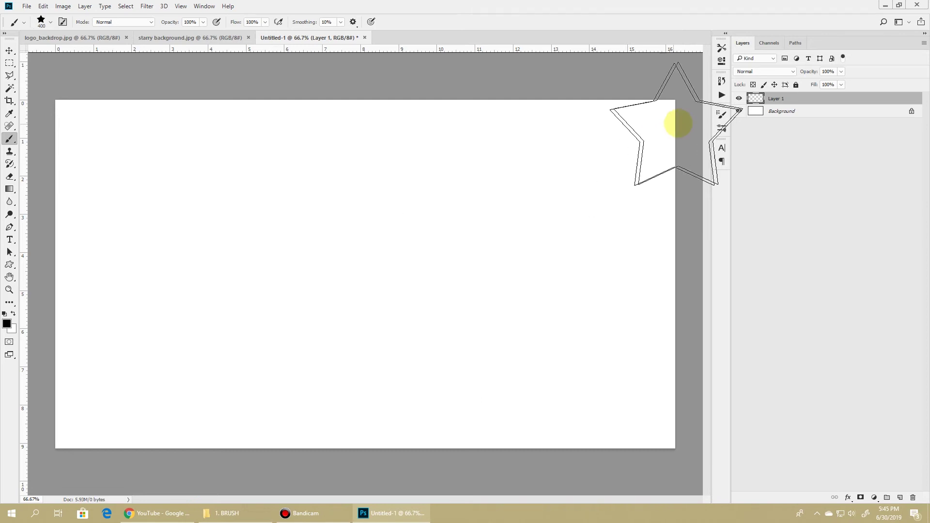
- Give the star brush Shape Dynamics with 100% size and angle jitter and 425% spacing
click(721, 116)
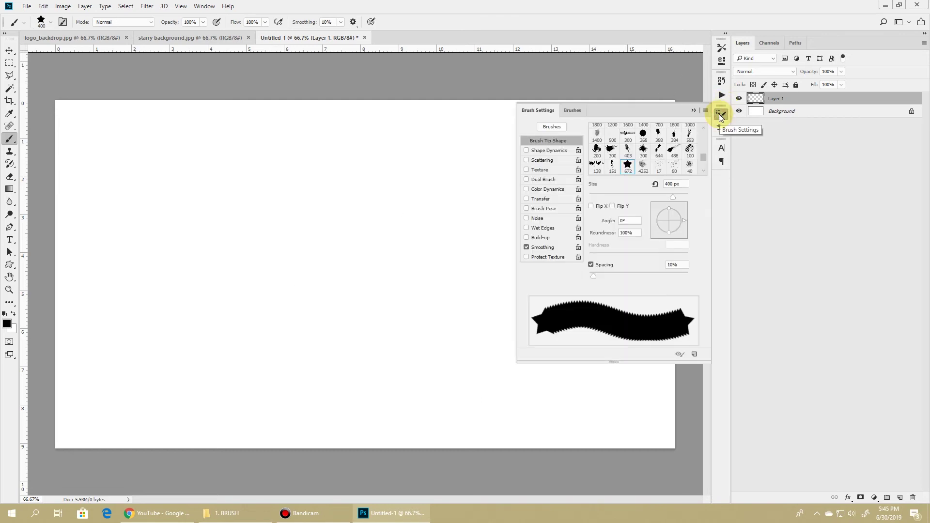
click(719, 114)
click(204, 6)
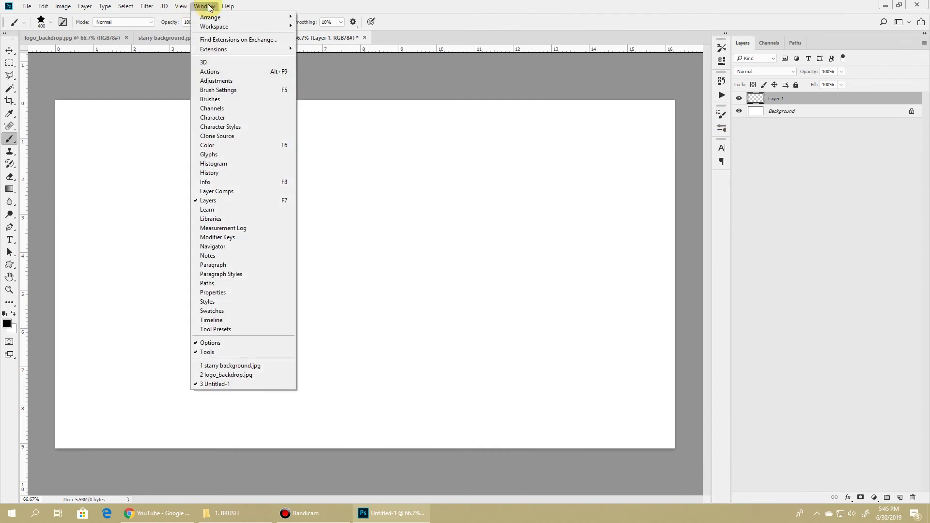
click(221, 91)
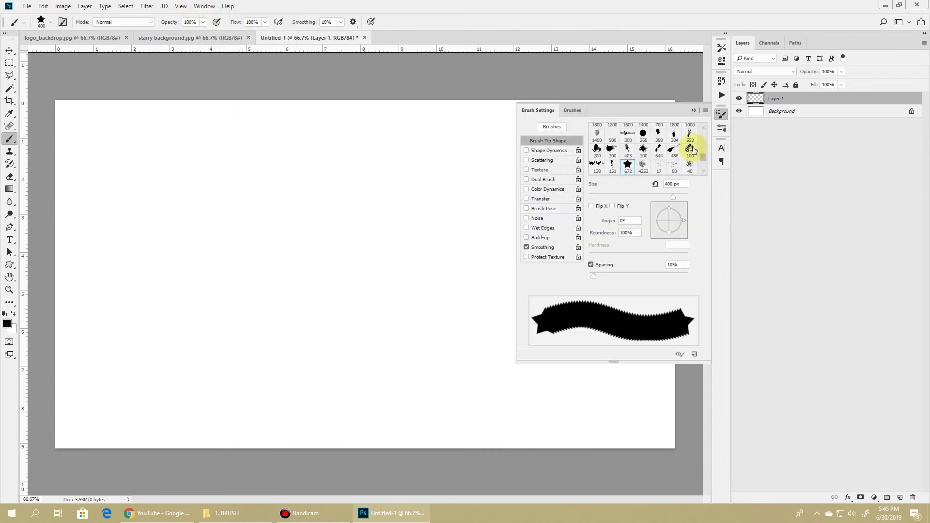
click(548, 152)
drag(592, 136, 711, 136)
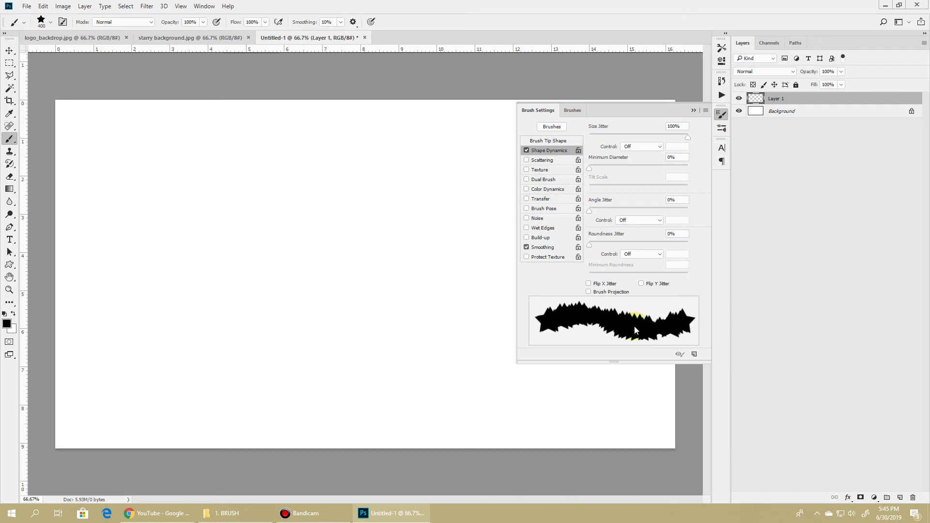
drag(591, 211, 699, 213)
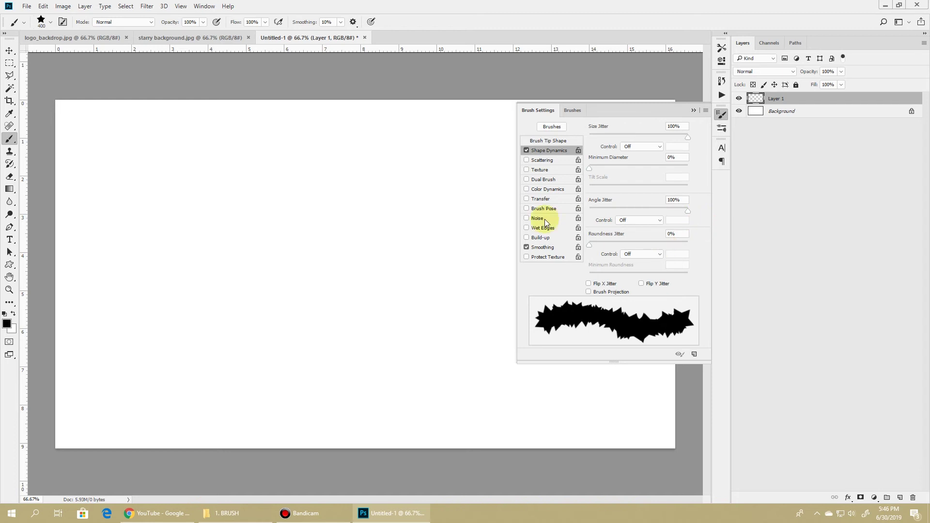
click(542, 142)
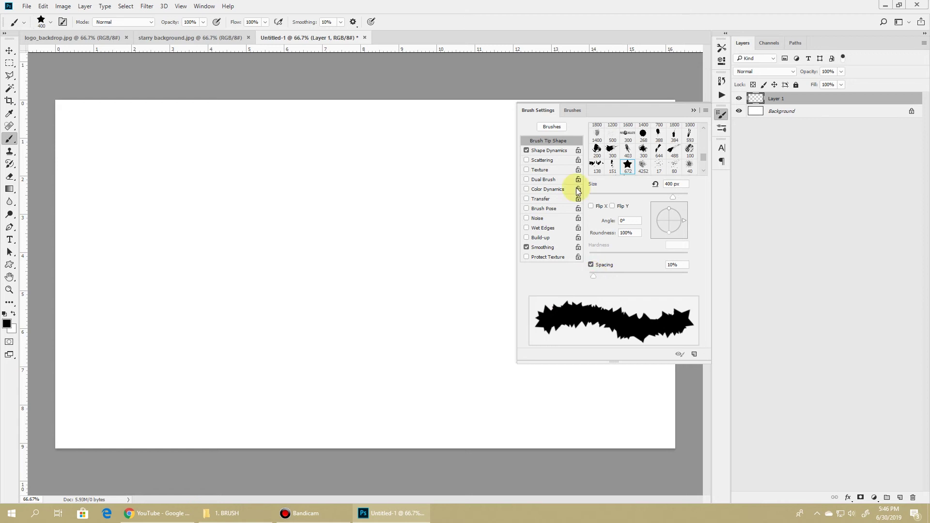
drag(592, 275, 675, 280)
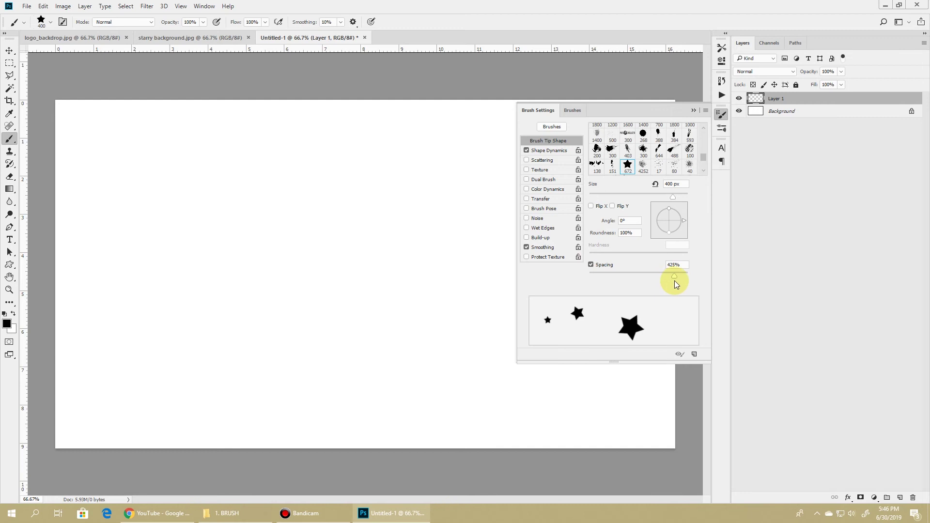
- Stamp several test stars with the scattering brush, then undo them
click(694, 112)
click(130, 217)
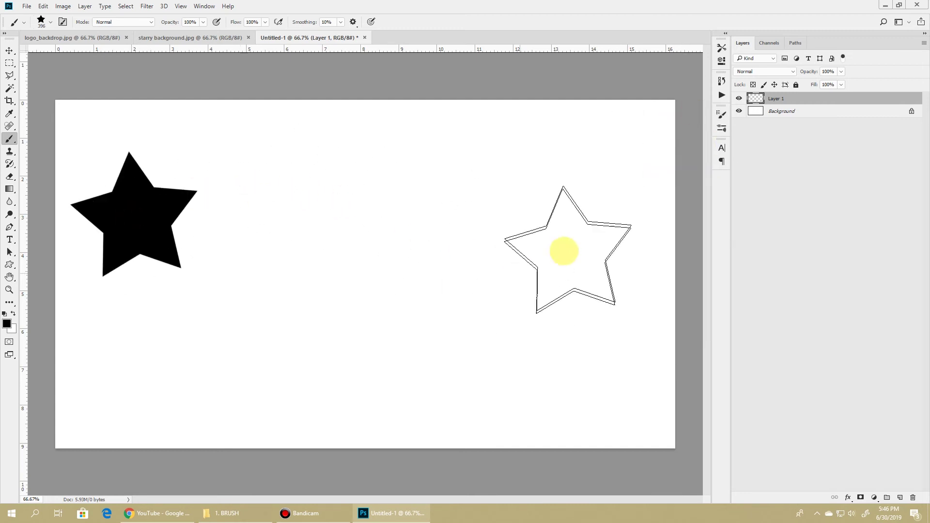
click(304, 223)
click(494, 208)
click(369, 294)
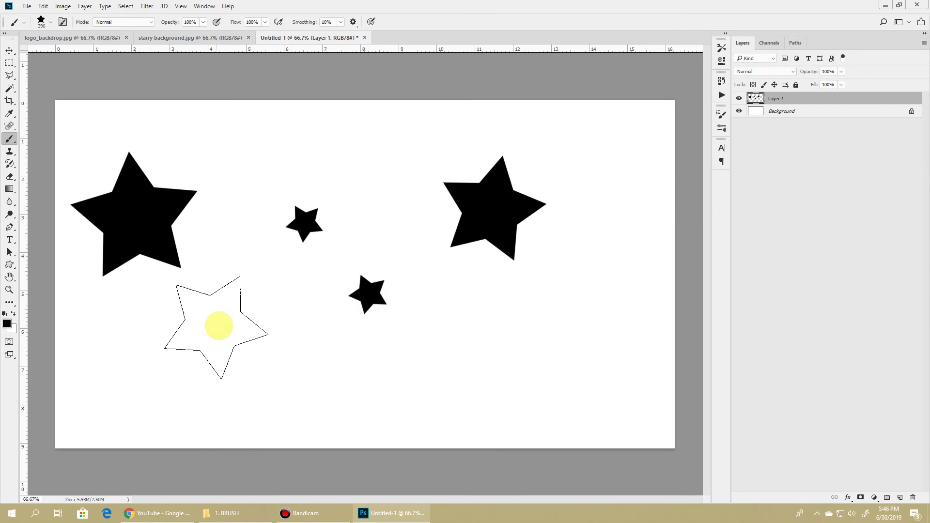
click(217, 326)
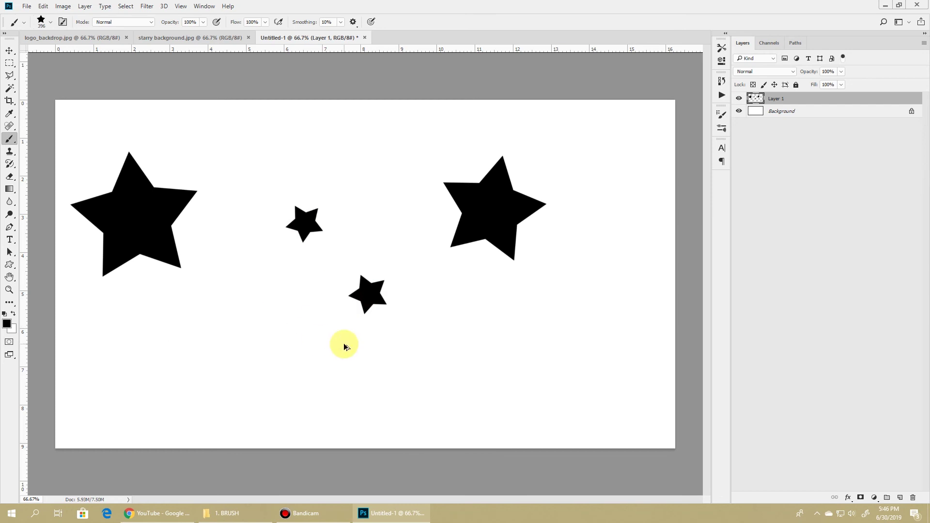
key(ctrl+z)
key(ctrl+z)
key(ctrl+z)
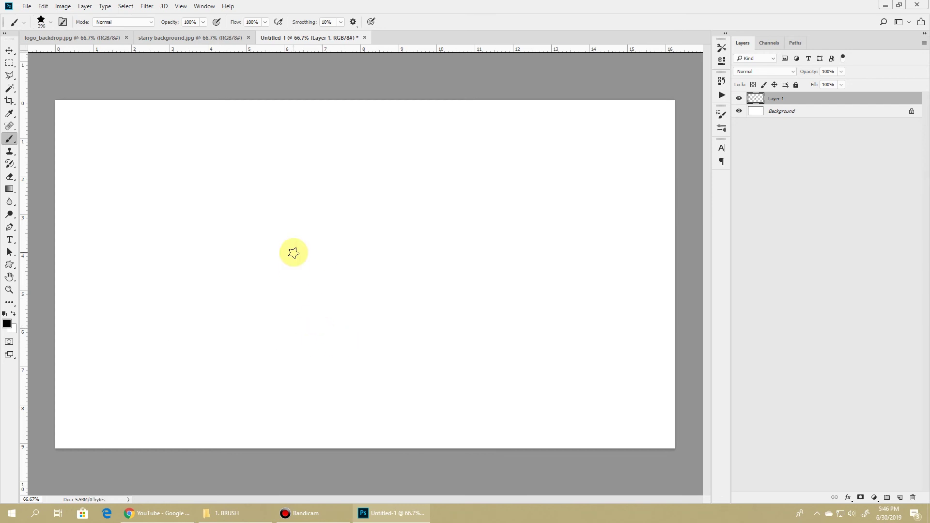
- Shrink the star brush to about 70 px, paint a test scatter, and undo it
key(bracketleft)
key(bracketleft)
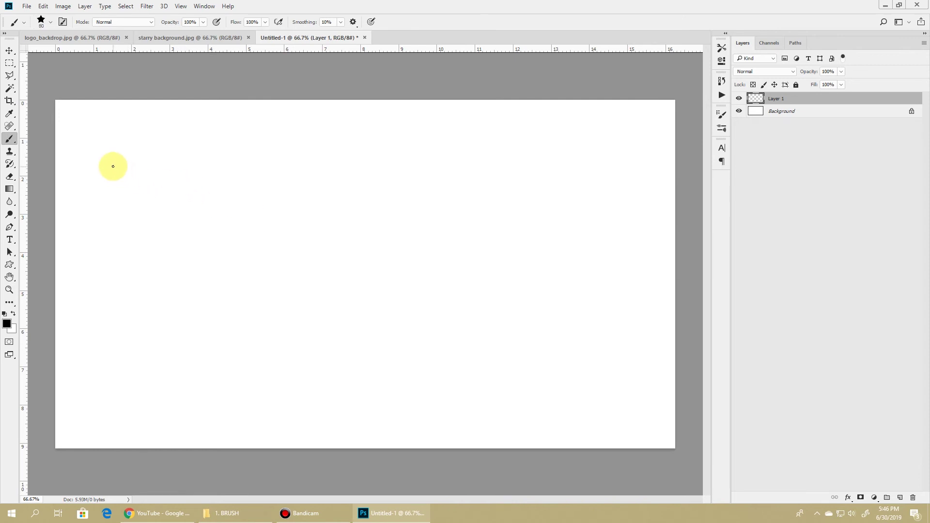
mouse_move(113, 167)
mouse_down()
mouse_move(490, 191)
mouse_move(532, 151)
mouse_move(333, 179)
mouse_up()
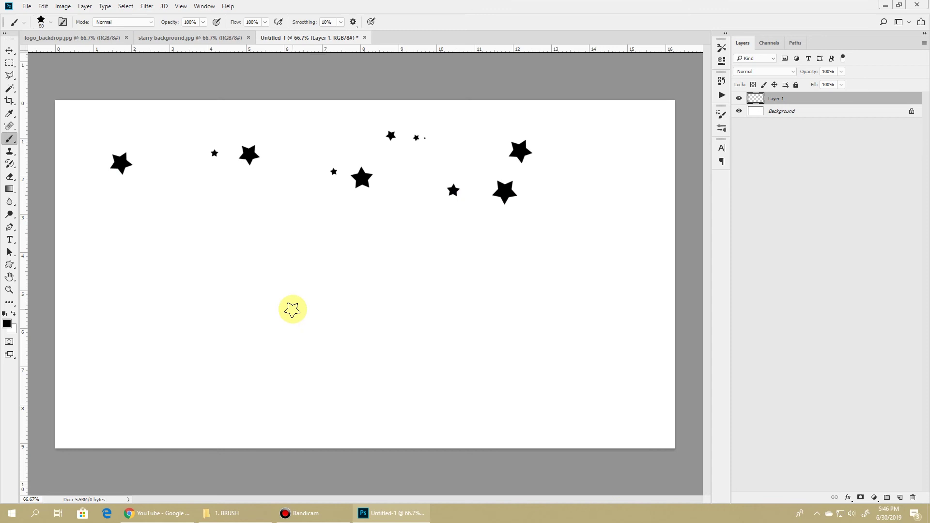
key(ctrl+z)
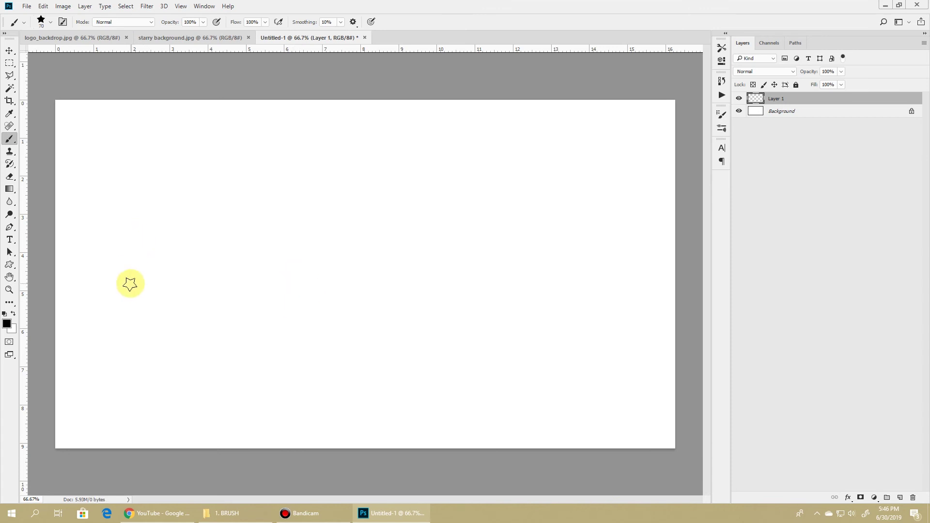
- Set the foreground colour to soft yellow #fdda5e
click(6, 324)
drag(474, 237, 475, 247)
click(415, 144)
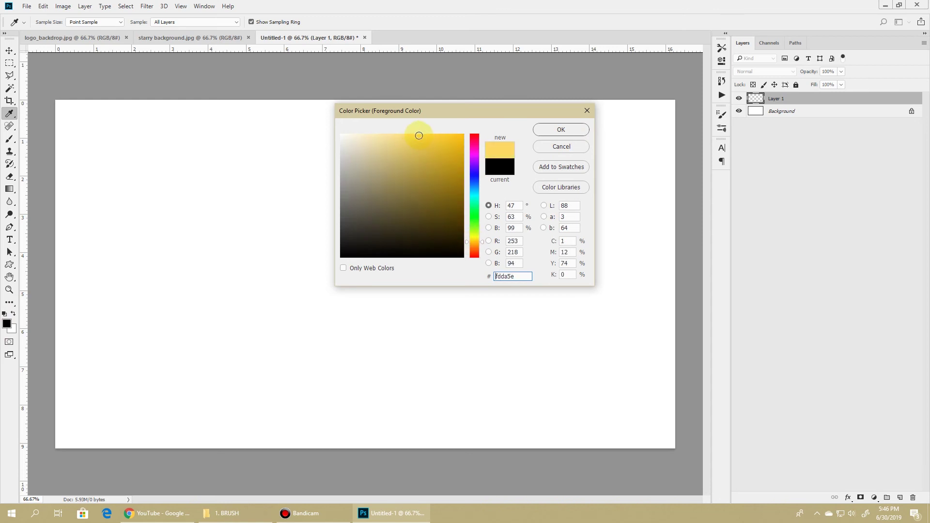
click(561, 131)
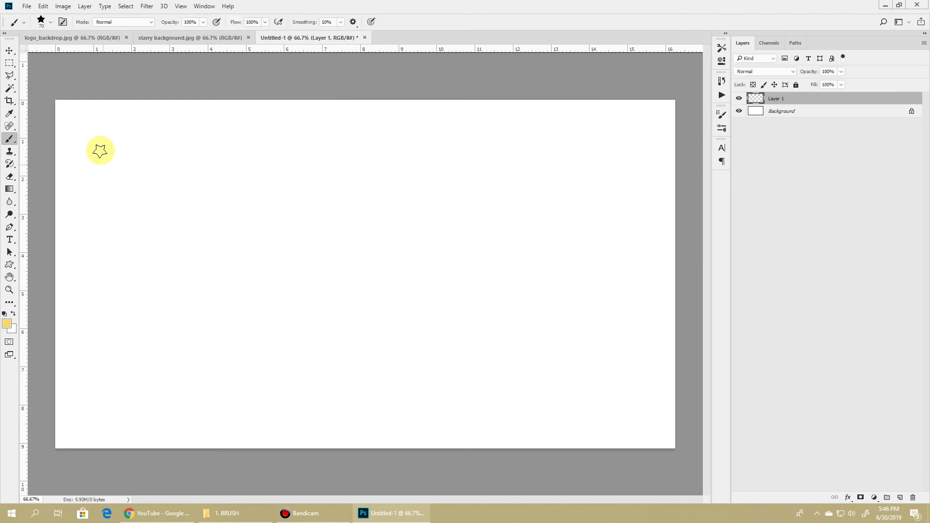
- Brush rows of yellow stars across the canvas and stamp extra stars into the gaps
drag(85, 128, 456, 136)
mouse_move(546, 130)
mouse_down()
mouse_move(629, 152)
mouse_move(660, 151)
mouse_move(570, 193)
mouse_move(125, 173)
mouse_move(125, 242)
mouse_move(243, 213)
mouse_move(355, 279)
mouse_move(474, 242)
mouse_move(569, 255)
mouse_move(428, 228)
mouse_move(205, 325)
mouse_move(155, 403)
mouse_move(183, 365)
mouse_move(283, 350)
mouse_move(266, 310)
mouse_move(345, 384)
mouse_move(186, 401)
mouse_move(274, 348)
mouse_move(383, 326)
mouse_move(388, 420)
mouse_move(486, 288)
mouse_move(535, 395)
mouse_move(456, 412)
mouse_move(410, 384)
mouse_move(484, 336)
mouse_move(612, 402)
mouse_move(648, 381)
mouse_move(651, 223)
mouse_move(530, 319)
mouse_move(511, 323)
mouse_up()
click(491, 367)
click(491, 427)
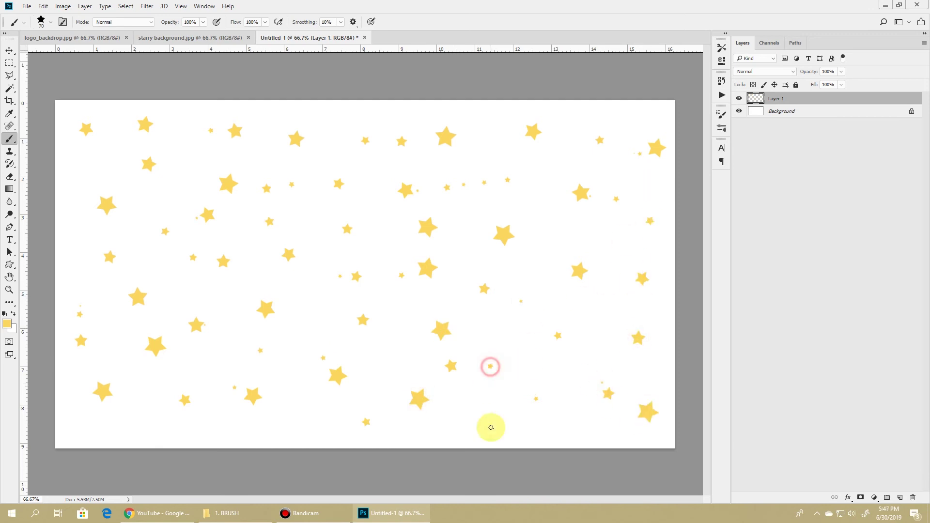
click(326, 112)
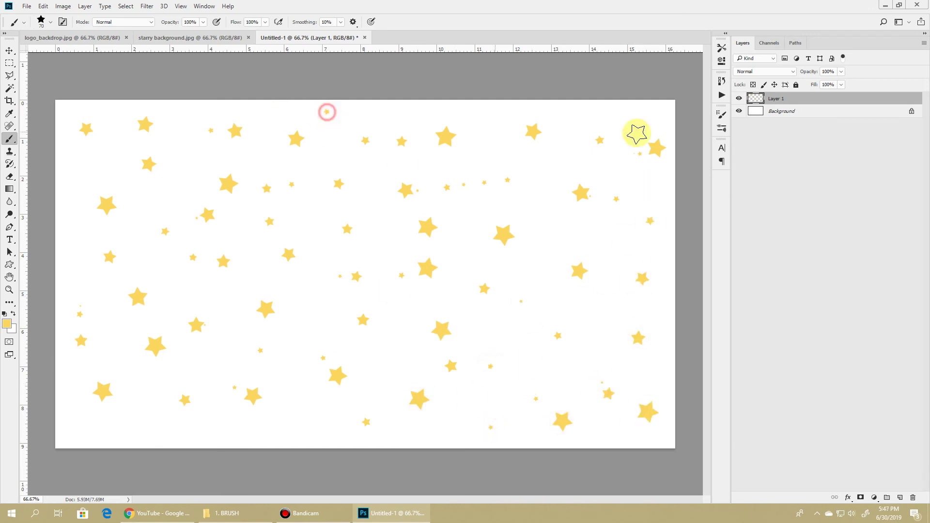
click(805, 111)
- Add Layer 2 above Background and fill it with dark purple #47417f
click(900, 498)
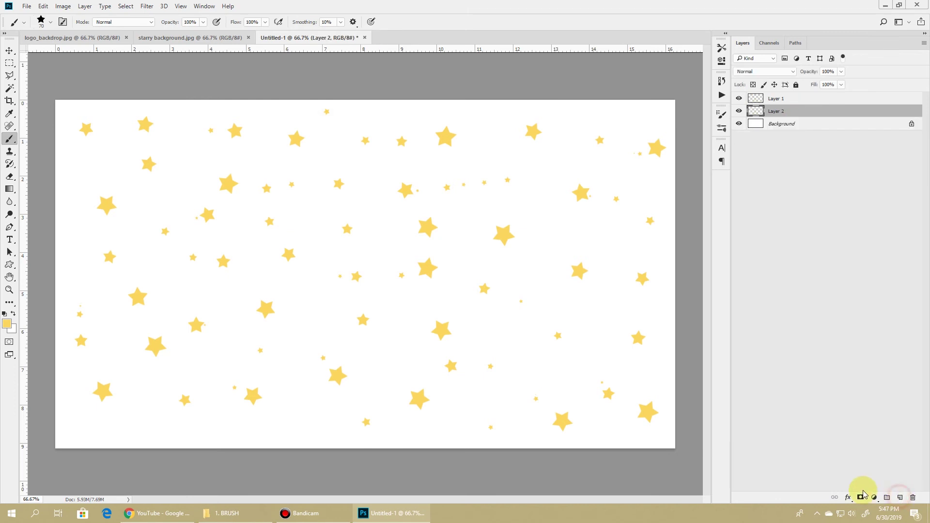
click(6, 325)
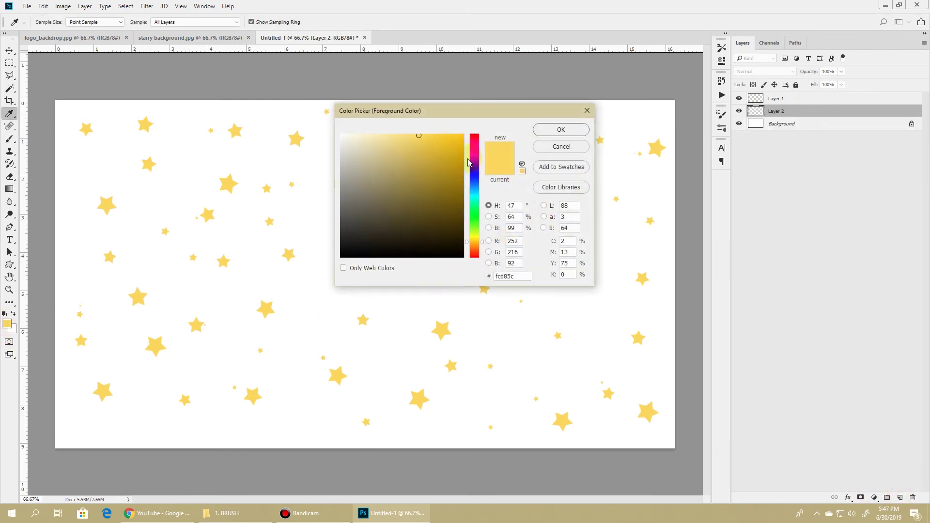
drag(475, 154, 475, 178)
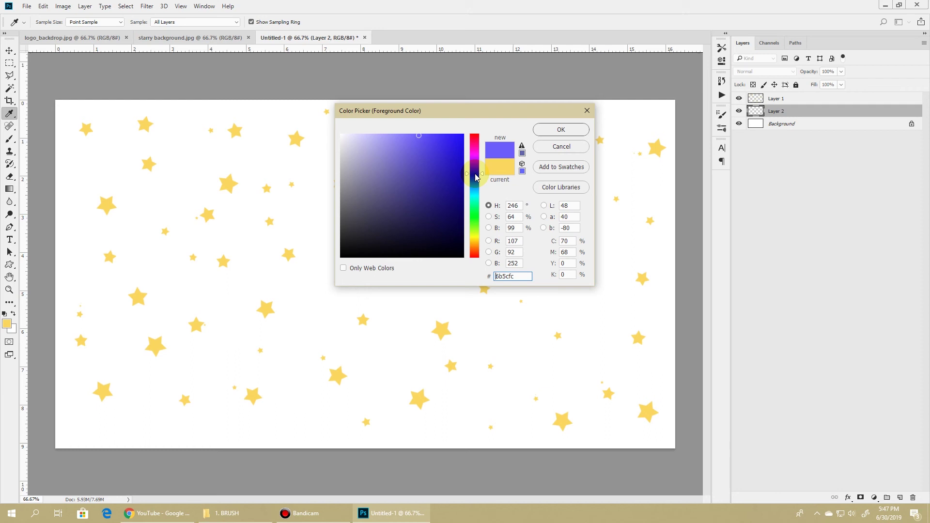
click(407, 205)
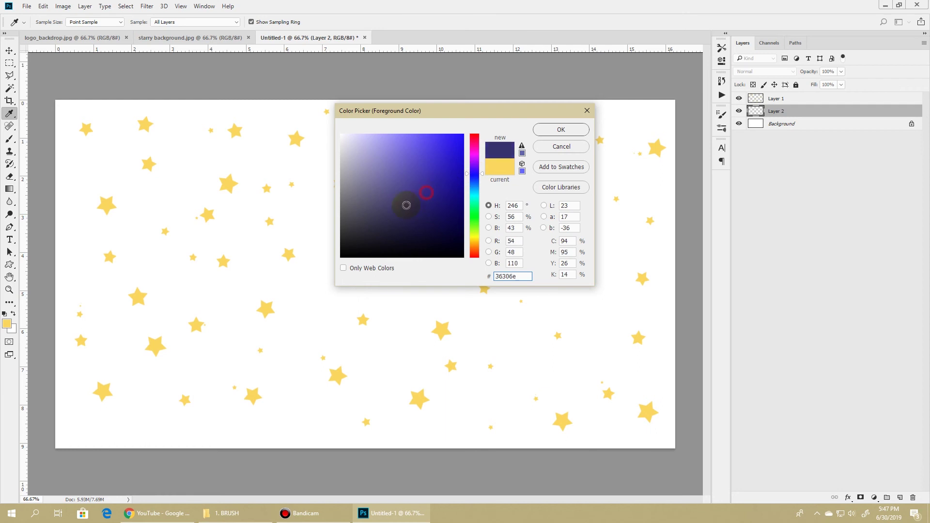
click(541, 127)
key(b)
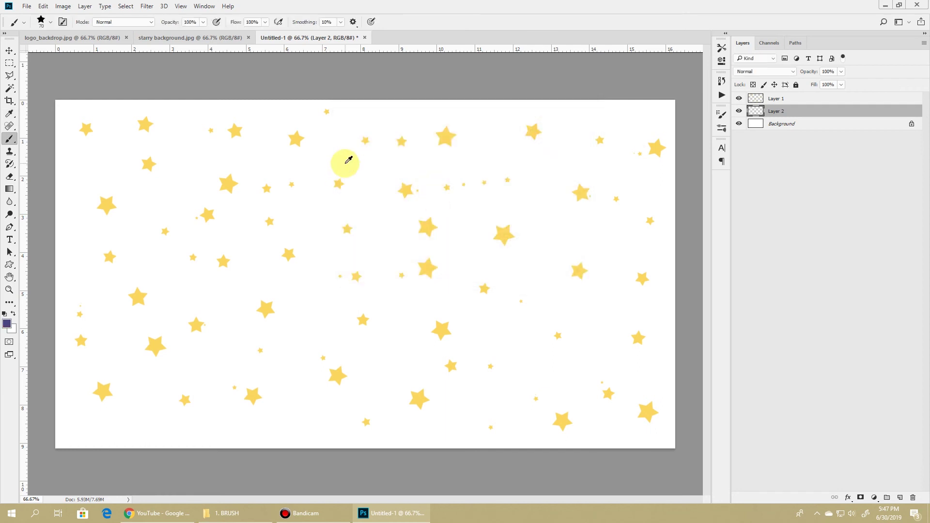
key(alt+BackSpace)
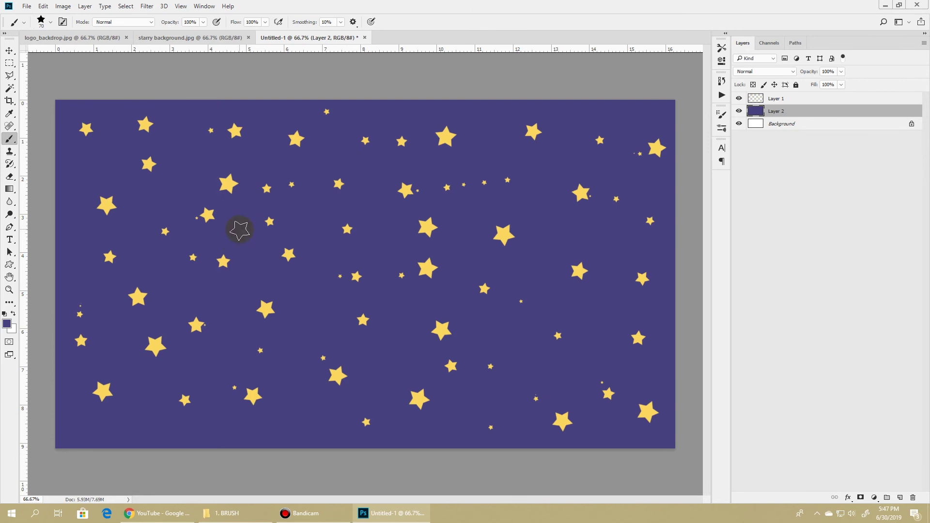
- Select the watercolor-splash brush with about 57% size jitter, full angle jitter and wider spacing
click(41, 21)
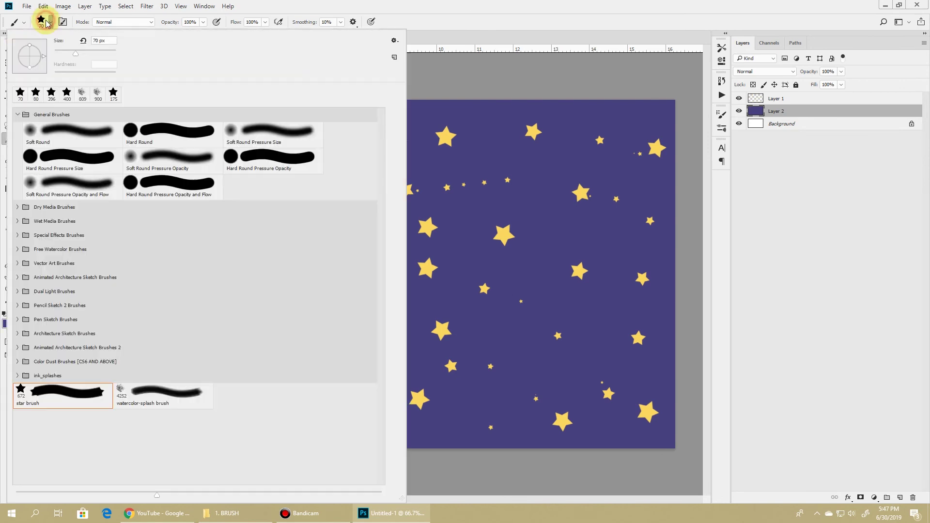
click(144, 406)
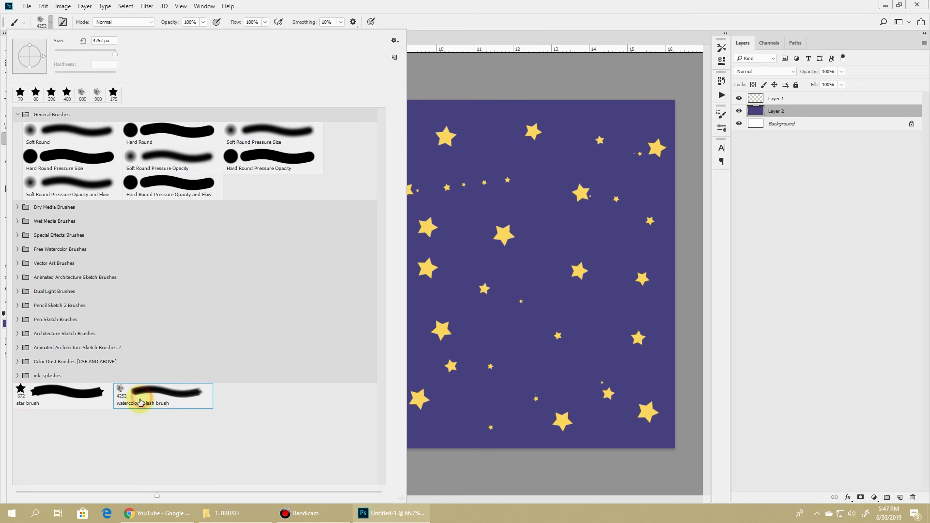
click(448, 5)
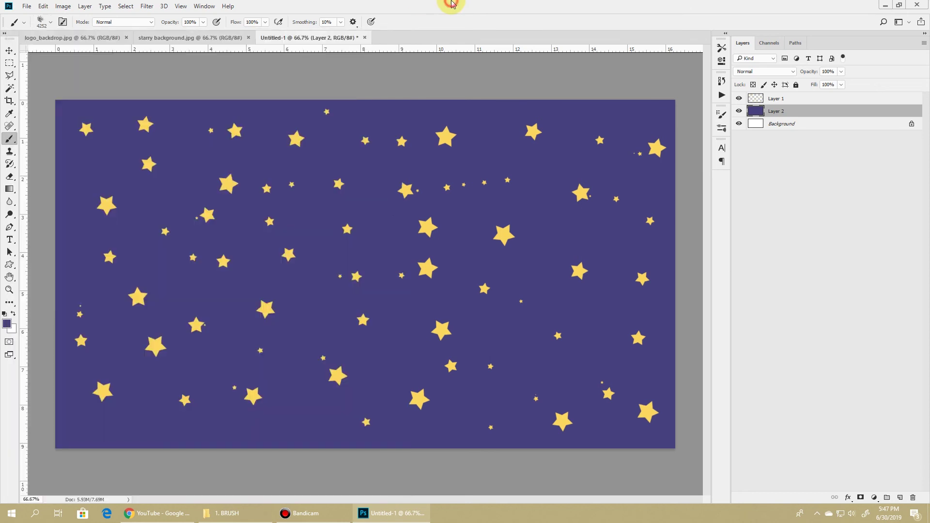
click(722, 95)
click(722, 115)
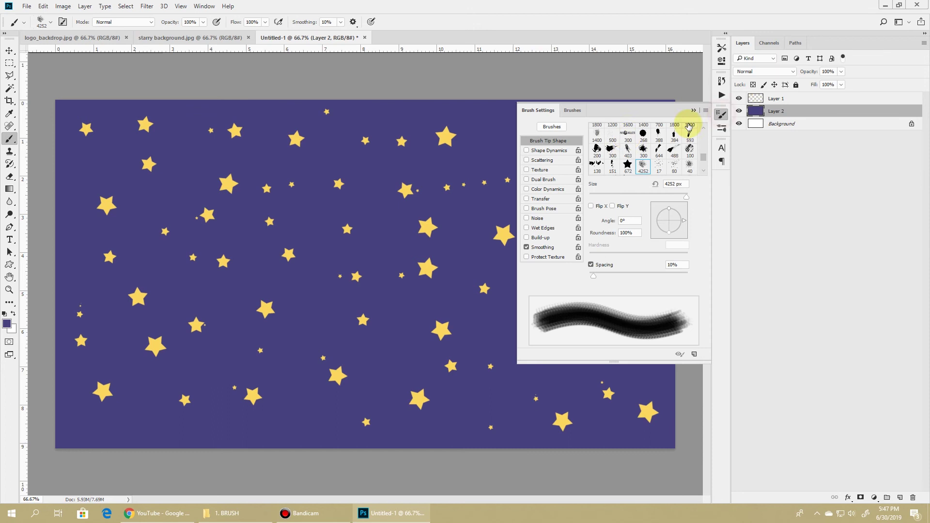
click(549, 151)
mouse_move(629, 136)
mouse_down()
mouse_move(692, 135)
mouse_move(607, 136)
mouse_move(646, 135)
mouse_up()
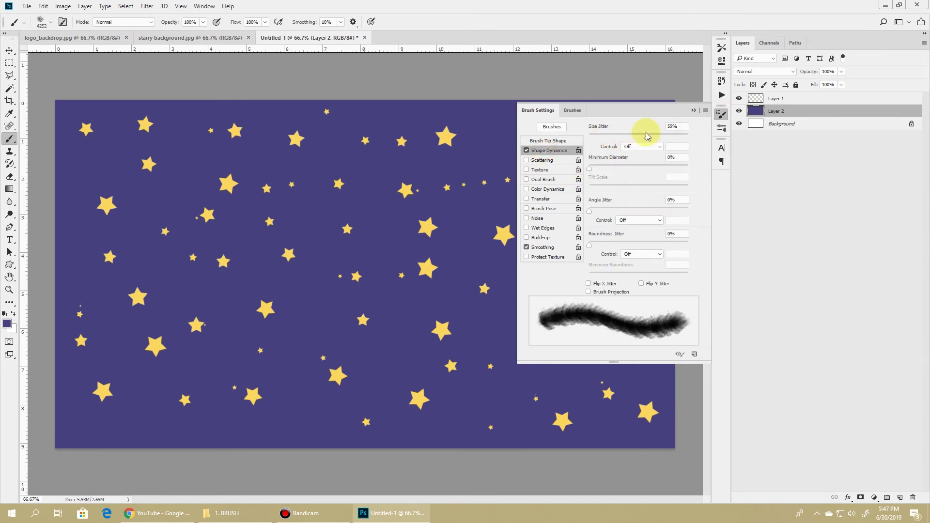
drag(596, 214, 706, 214)
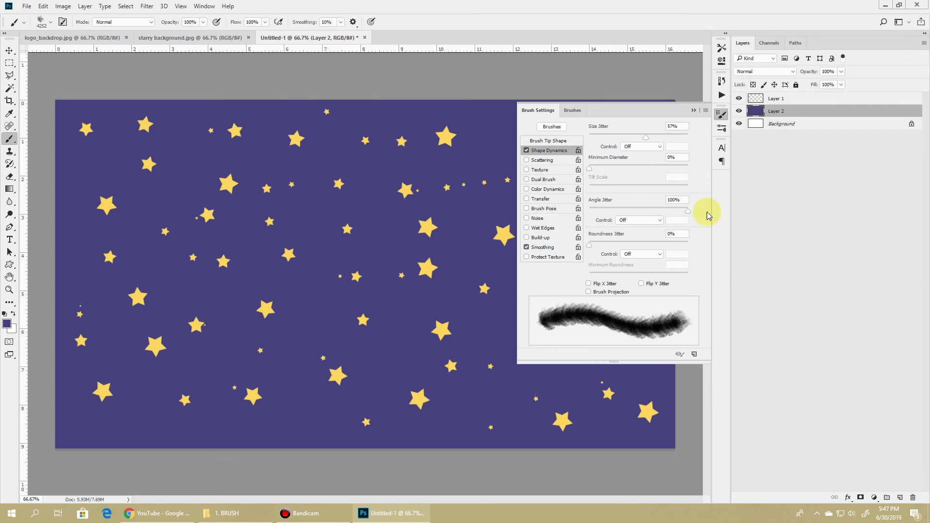
click(536, 140)
drag(636, 273, 670, 274)
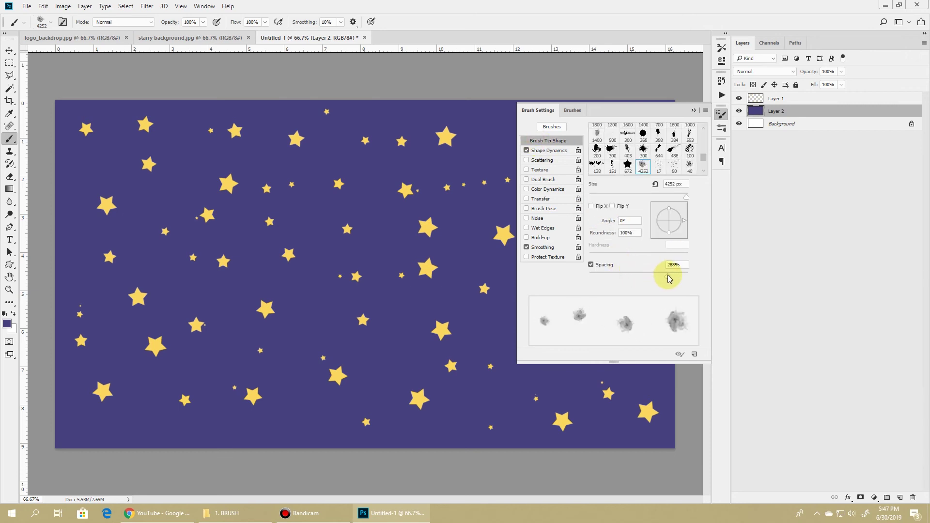
click(694, 110)
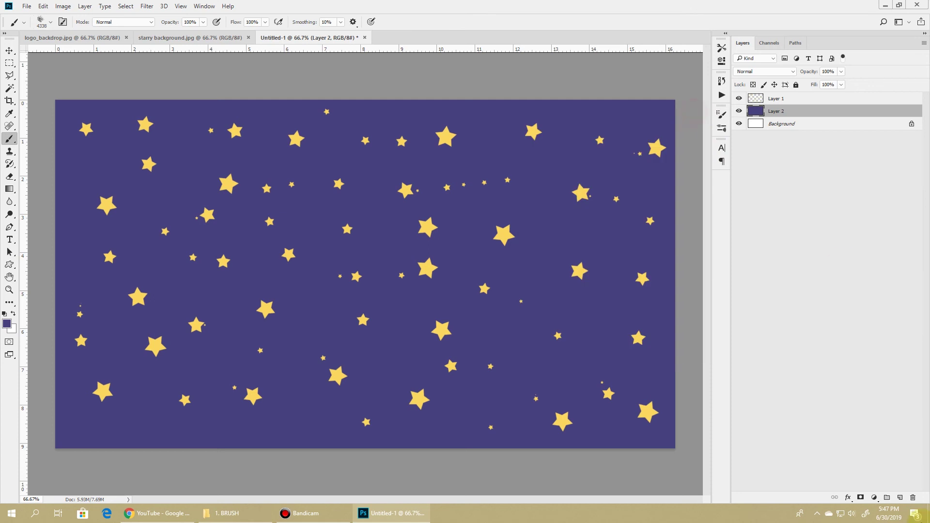
- Add Layer 3 and paint magenta-purple watercolour clouds with the brush at about 1400 px
click(899, 498)
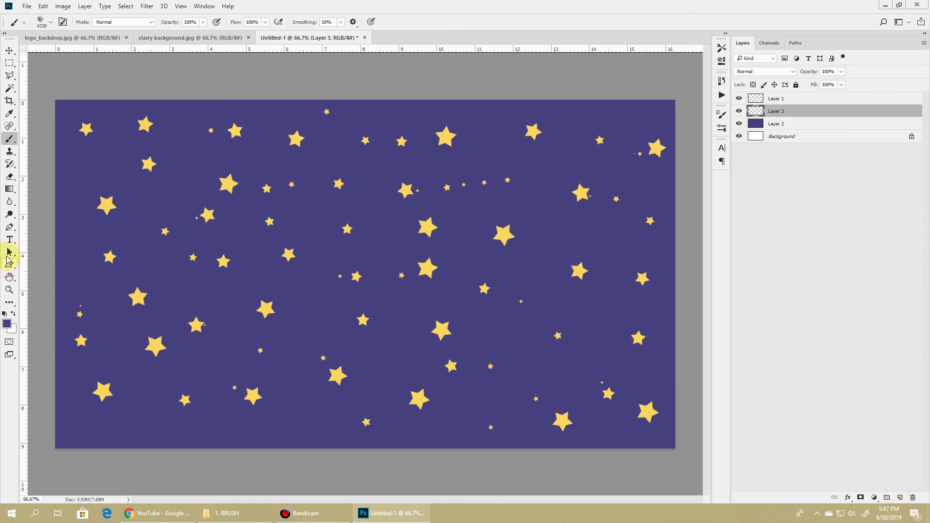
key(d)
click(7, 324)
click(335, 206)
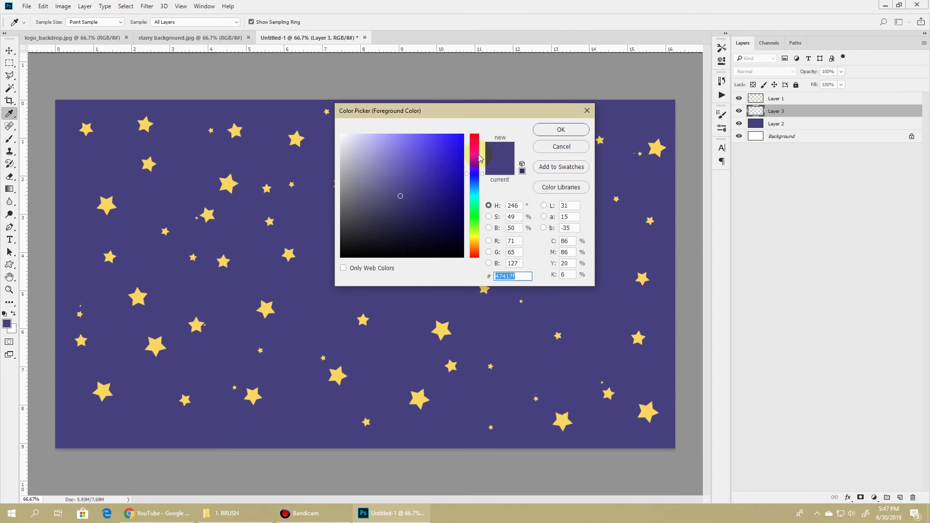
drag(480, 159, 479, 155)
drag(411, 168, 411, 184)
click(555, 131)
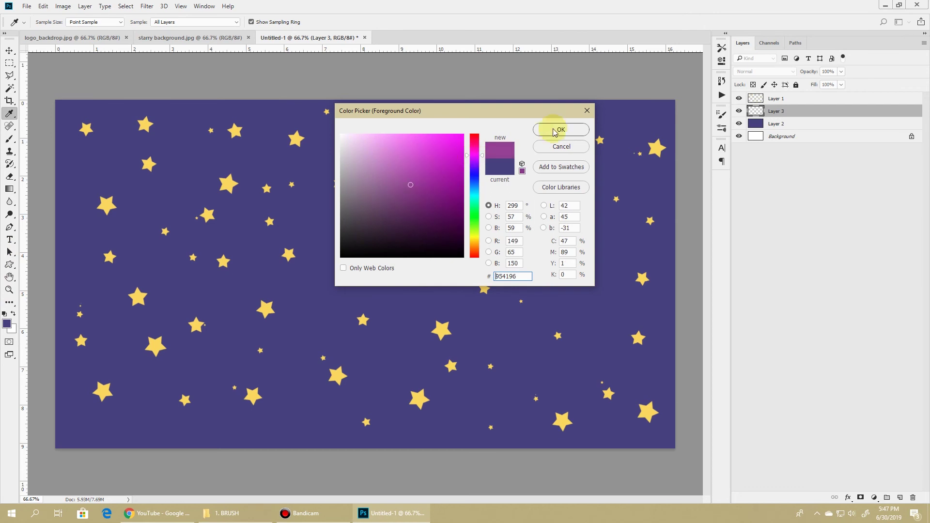
key(b)
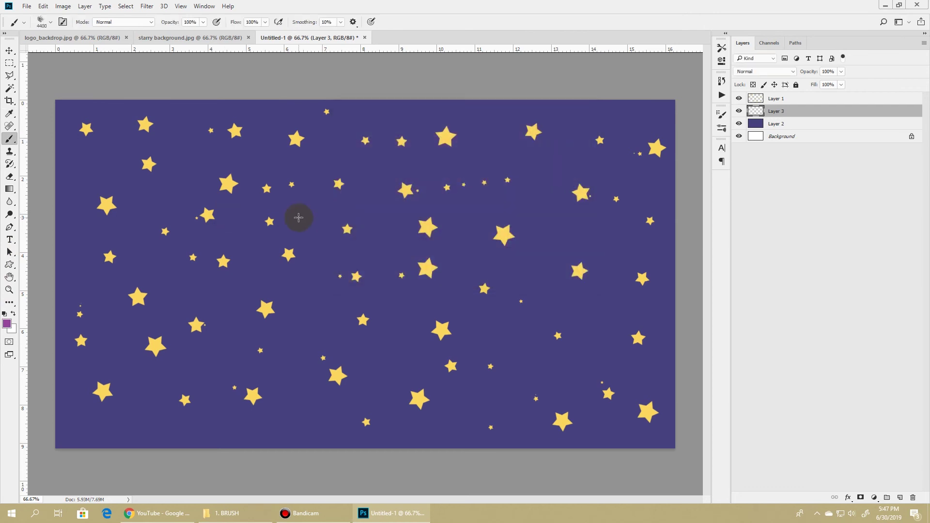
key(bracketleft)
key(bracketleft)
key(bracketleft)
key(bracketleft)
key(bracketleft)
key(bracketleft)
key(bracketleft)
key(bracketleft)
key(bracketleft)
key(bracketleft)
key(bracketleft)
key(bracketleft)
key(bracketleft)
key(bracketleft)
key(bracketleft)
key(bracketleft)
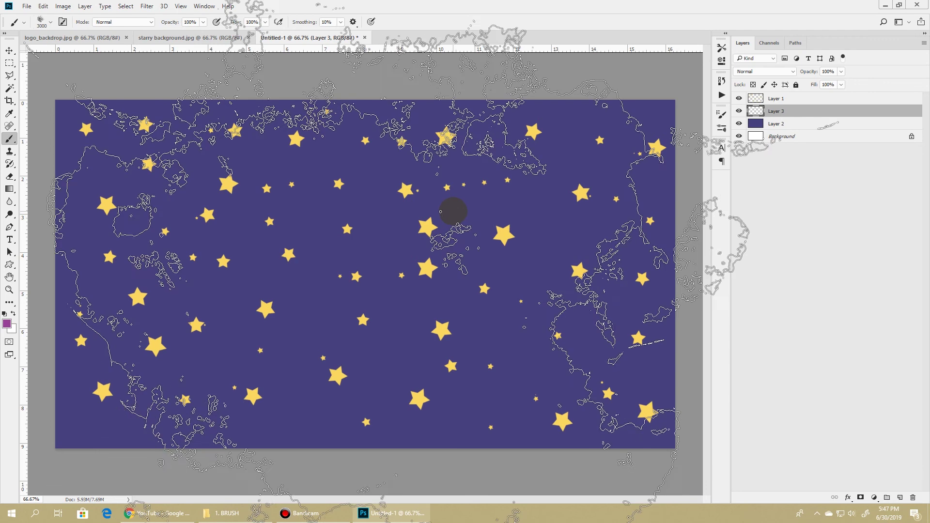
key(bracketleft)
key(bracketleft)
key(bracketleft)
key(bracketleft)
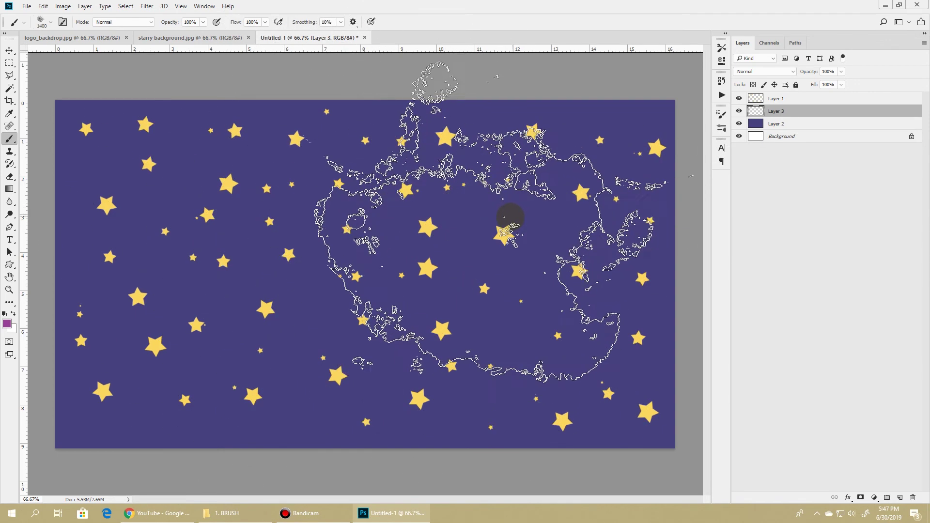
mouse_move(508, 216)
mouse_down()
mouse_move(509, 266)
mouse_move(270, 316)
mouse_move(445, 375)
mouse_move(225, 235)
mouse_move(158, 214)
mouse_move(104, 388)
mouse_move(578, 401)
mouse_up()
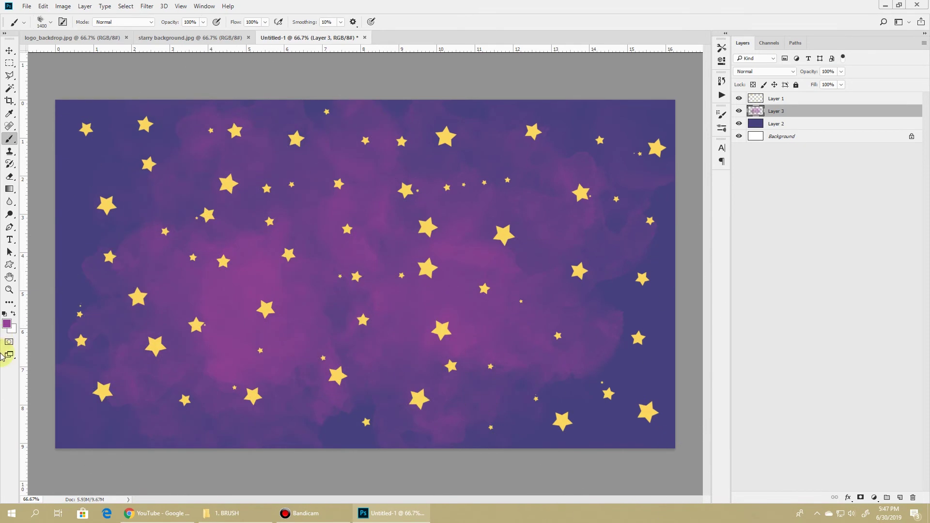
- Paint a blue cloud through the centre and set Layer 3 to Color Dodge
click(8, 322)
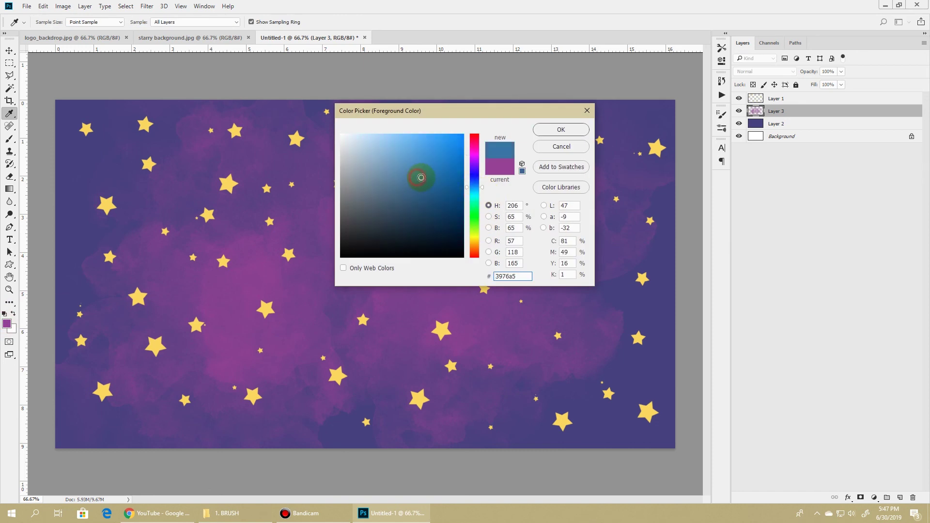
click(561, 129)
key(b)
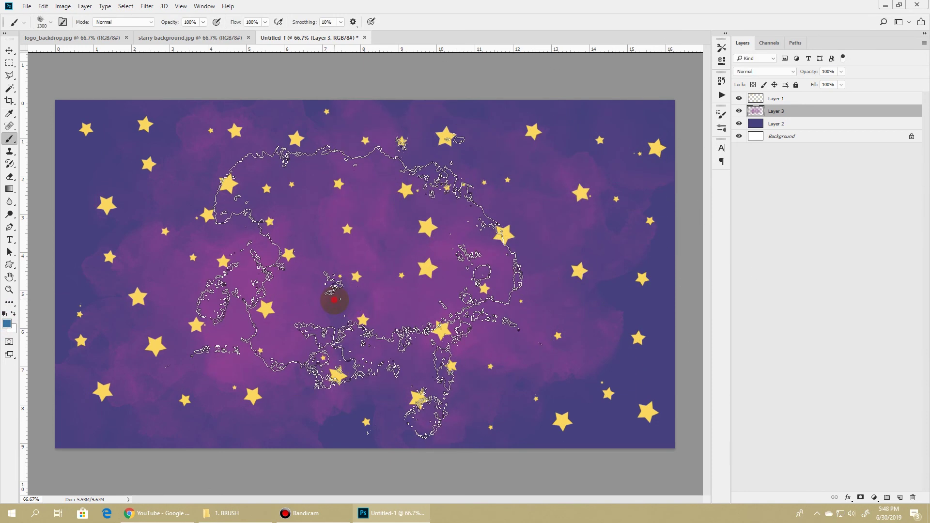
drag(335, 300, 388, 342)
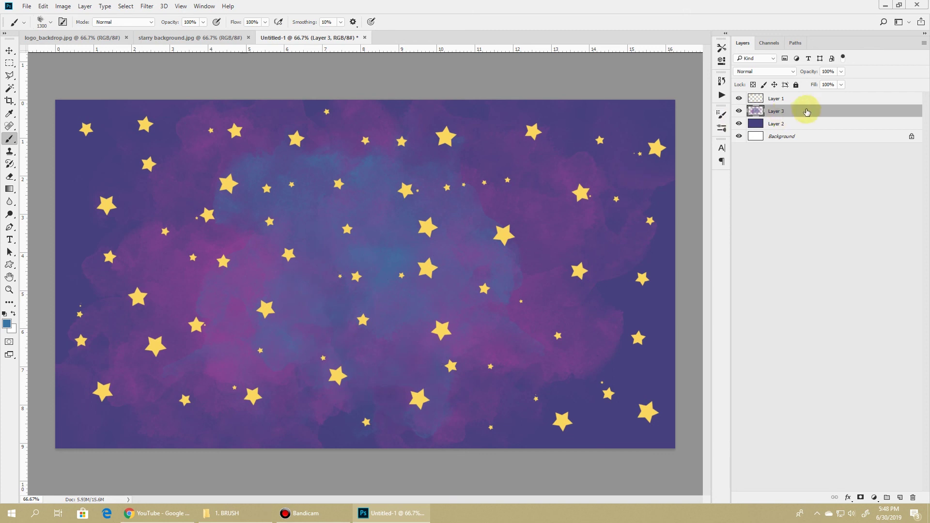
click(759, 71)
click(757, 144)
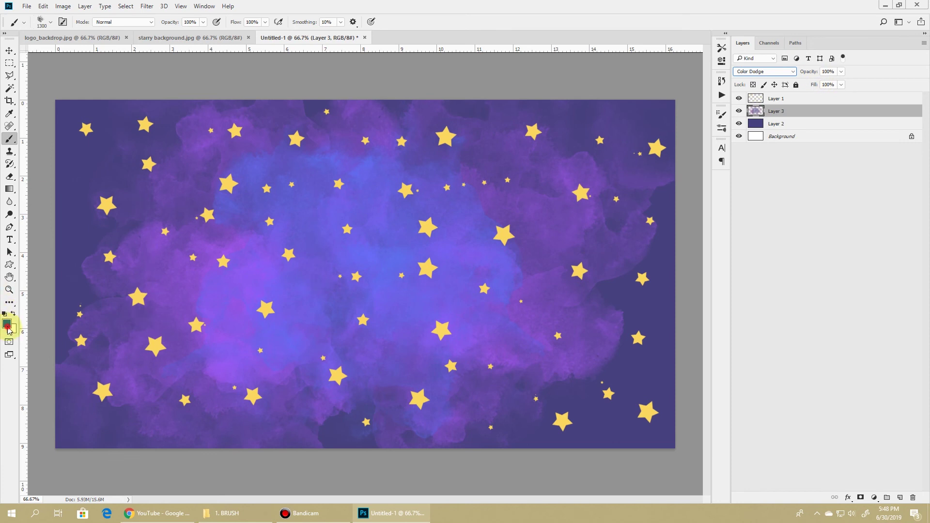
- Paint violet and bluish watercolor cloud dabs across the centre, top-right and left of the sky
click(7, 324)
click(474, 151)
click(415, 191)
click(557, 128)
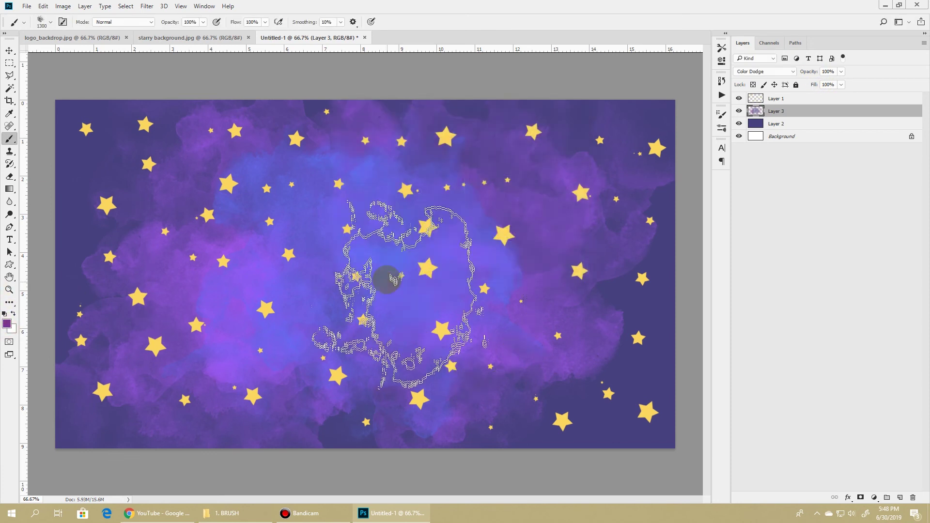
mouse_move(388, 278)
mouse_down()
mouse_move(187, 315)
mouse_move(83, 167)
mouse_move(602, 141)
mouse_up()
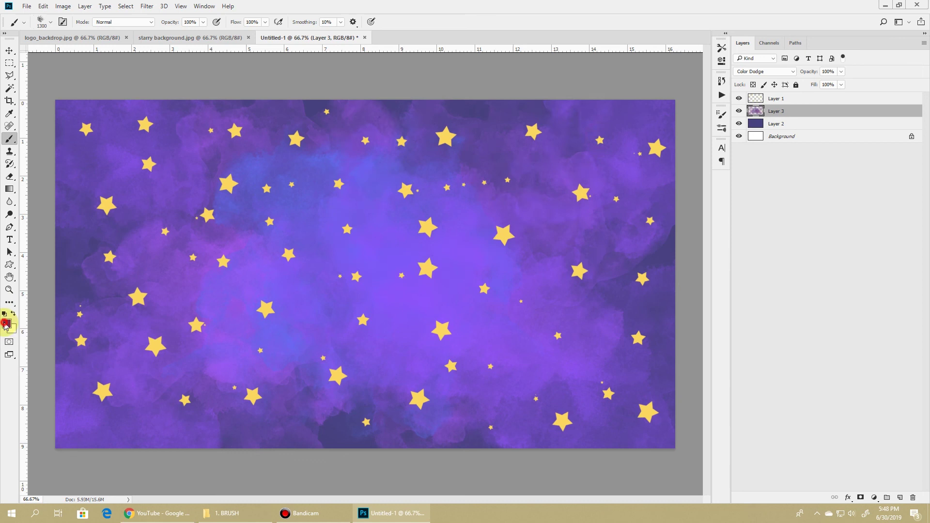
click(5, 325)
click(557, 129)
click(166, 321)
click(114, 236)
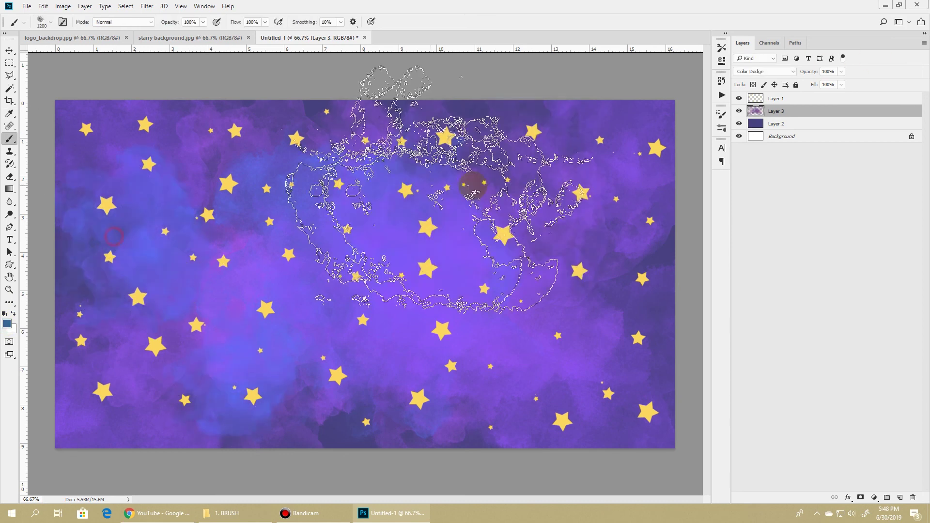
- Lower Layer 3's opacity to 50% and add a new Layer 4 above it
drag(814, 71, 790, 73)
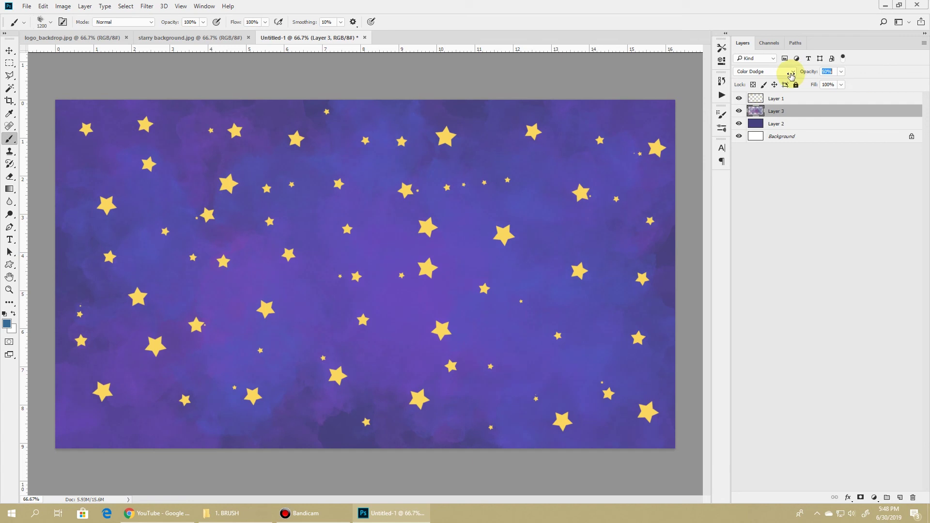
click(819, 116)
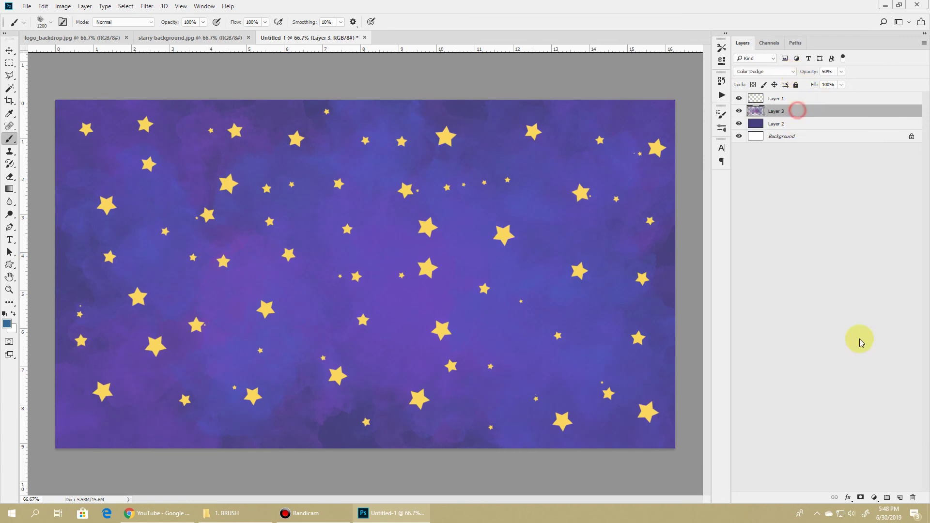
click(899, 498)
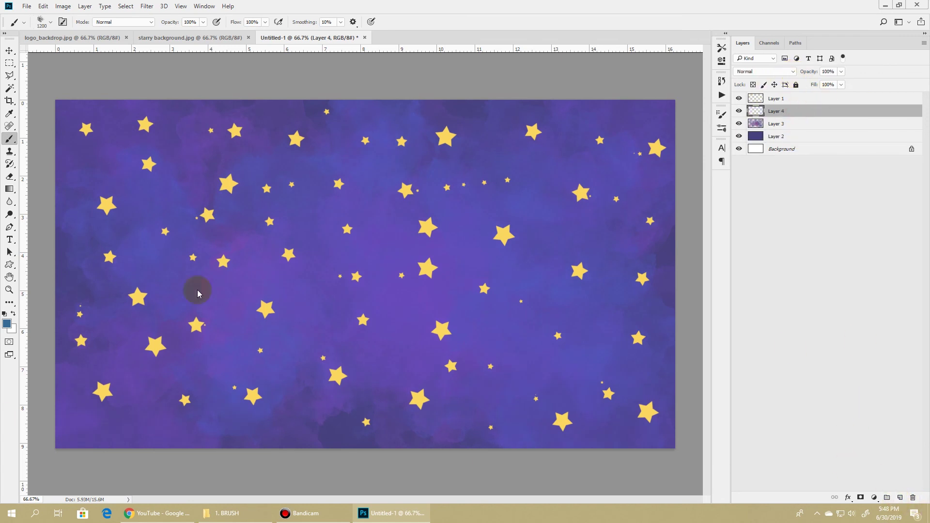
- Paint violet clouds along the right, bottom and top on Layer 4
click(6, 324)
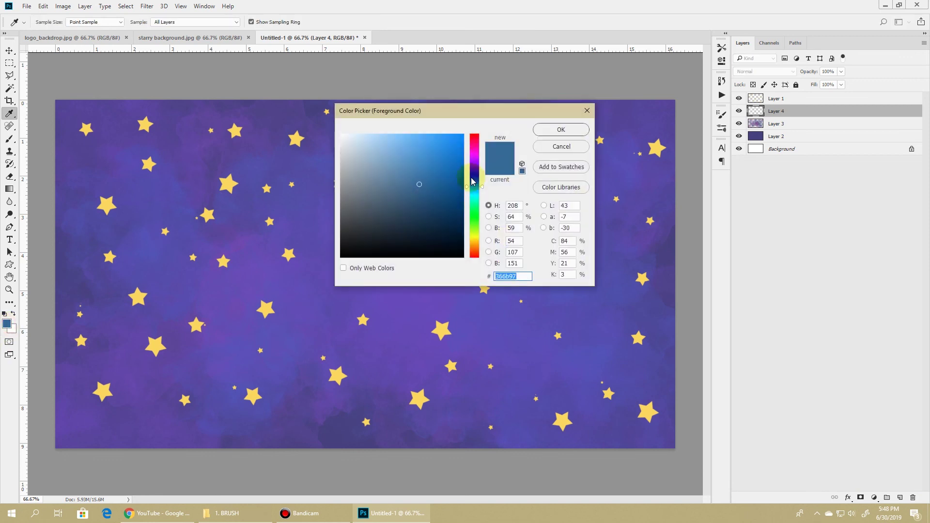
drag(472, 182, 474, 173)
click(547, 129)
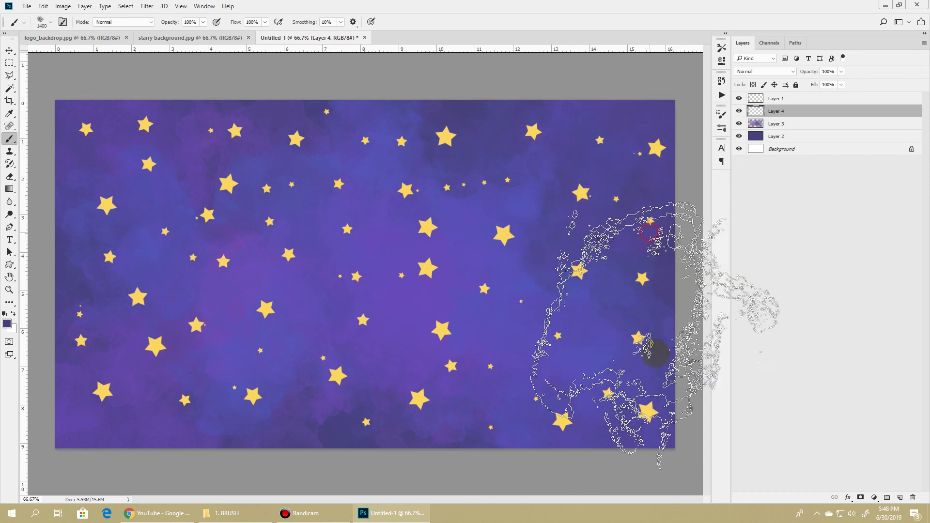
drag(550, 441, 152, 418)
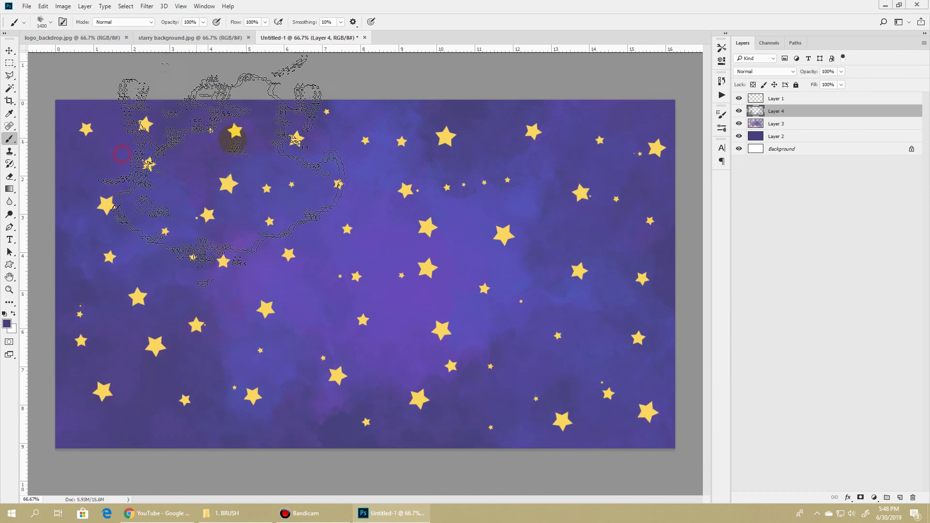
click(354, 104)
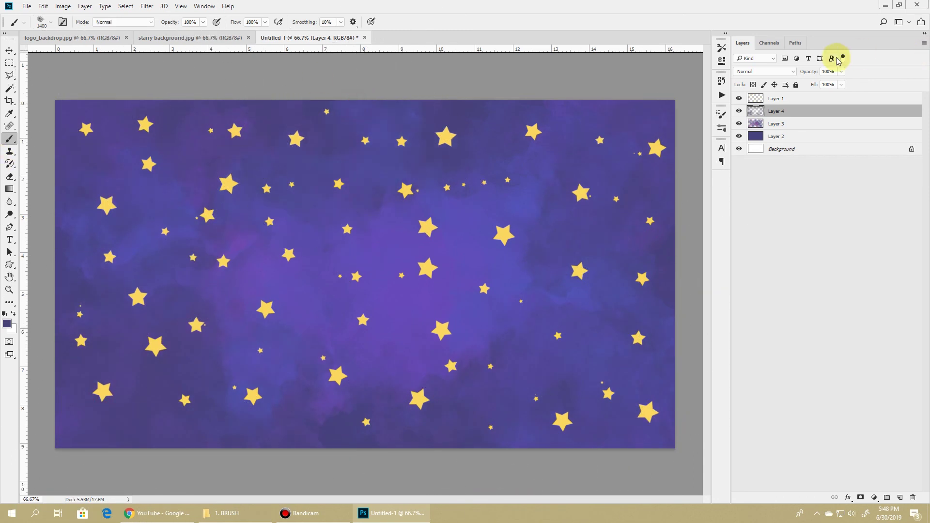
- Set Layer 4 to Multiply blending at about 39% opacity
click(765, 72)
click(742, 103)
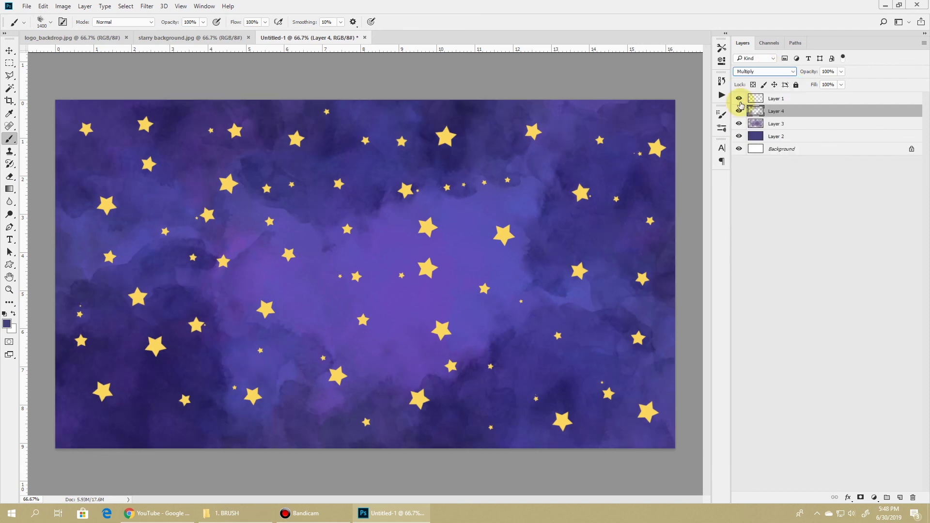
drag(814, 72, 788, 78)
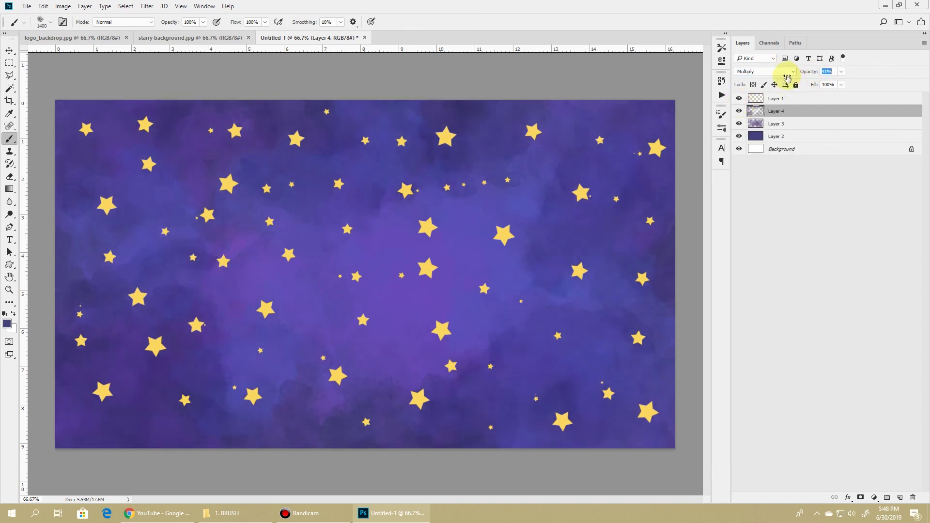
click(809, 97)
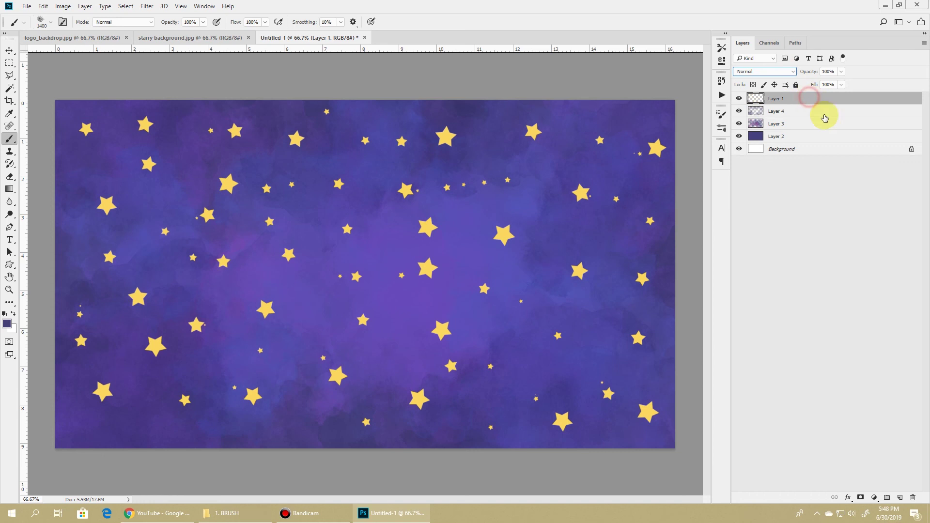
- Duplicate the star layer with Ctrl+J and apply a 5-pixel Gaussian Blur to the copy
click(10, 63)
key(ctrl+j)
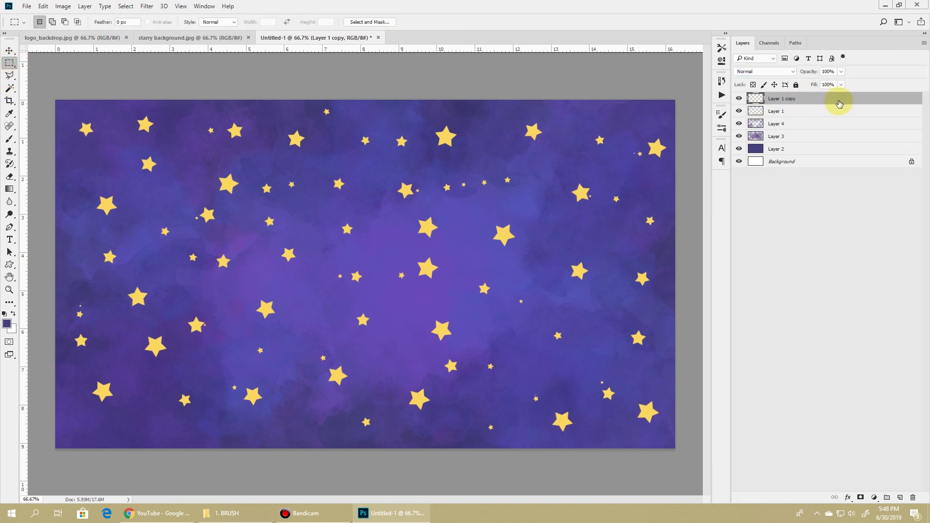
click(147, 6)
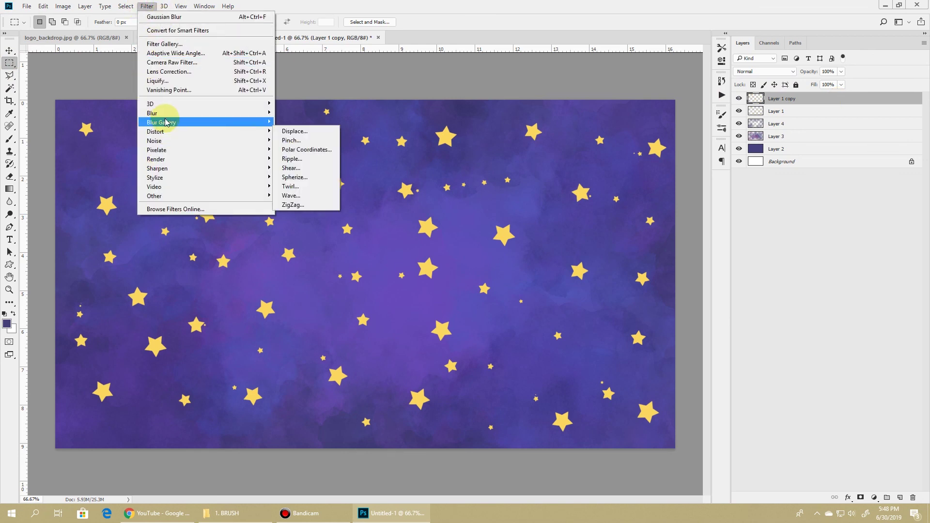
mouse_move(160, 113)
click(303, 150)
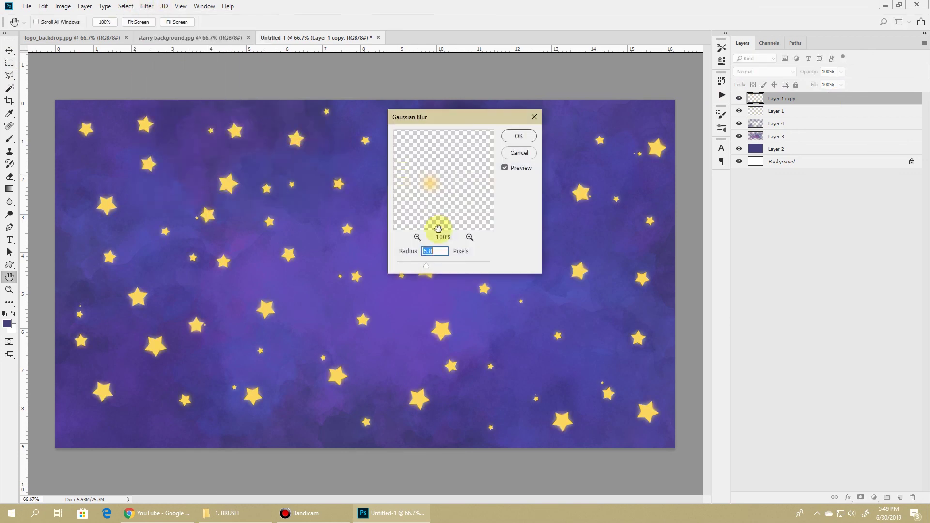
click(518, 136)
- Set the blurred star copy to Color Dodge at 75% opacity
click(761, 73)
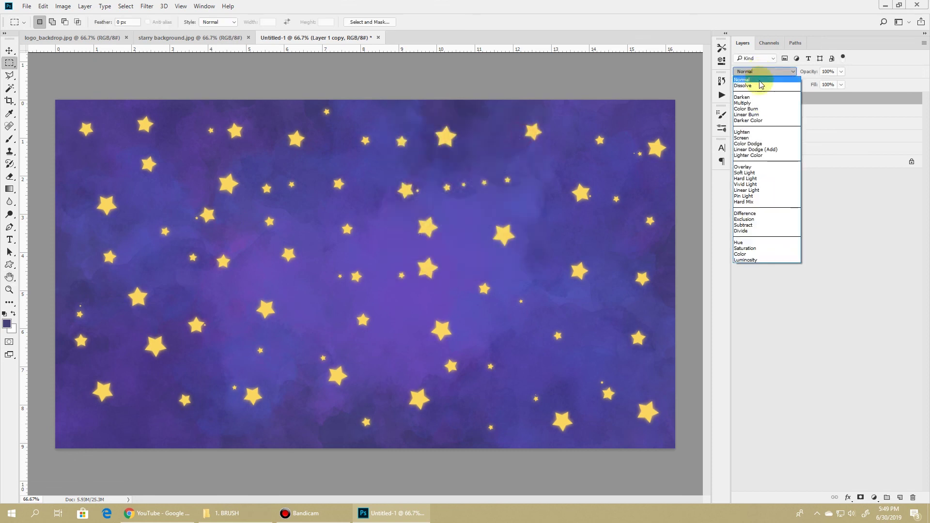
click(751, 144)
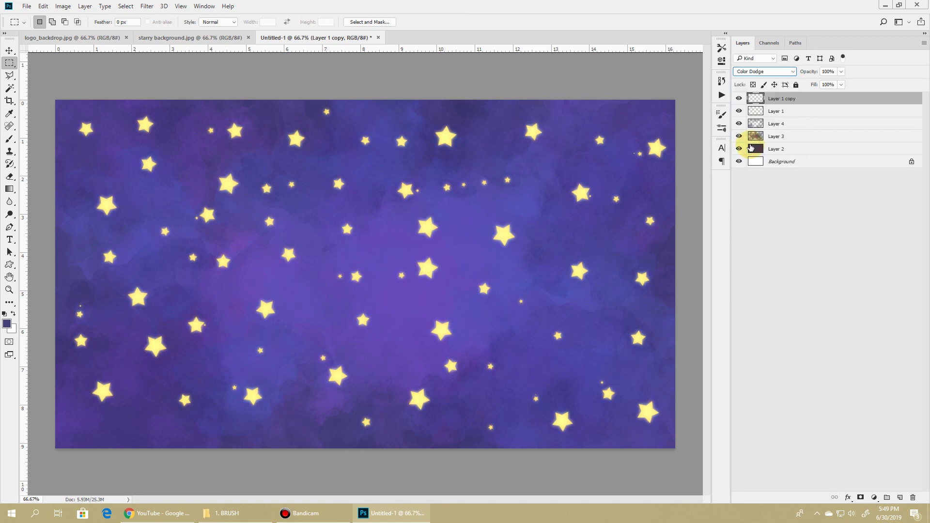
drag(799, 75, 803, 74)
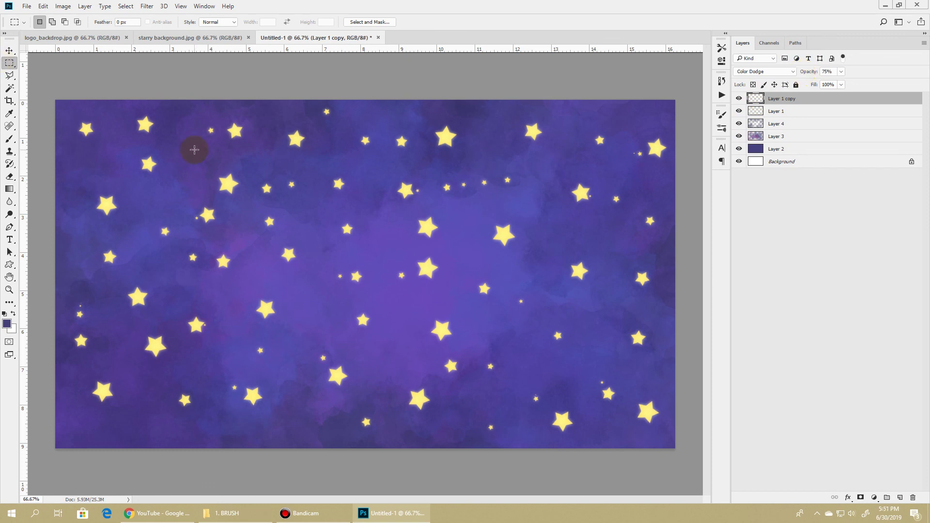
- In Preset Manager, select the watercolor brush 4252 and star brush and save them as New Brushes.abr
click(43, 6)
mouse_move(73, 301)
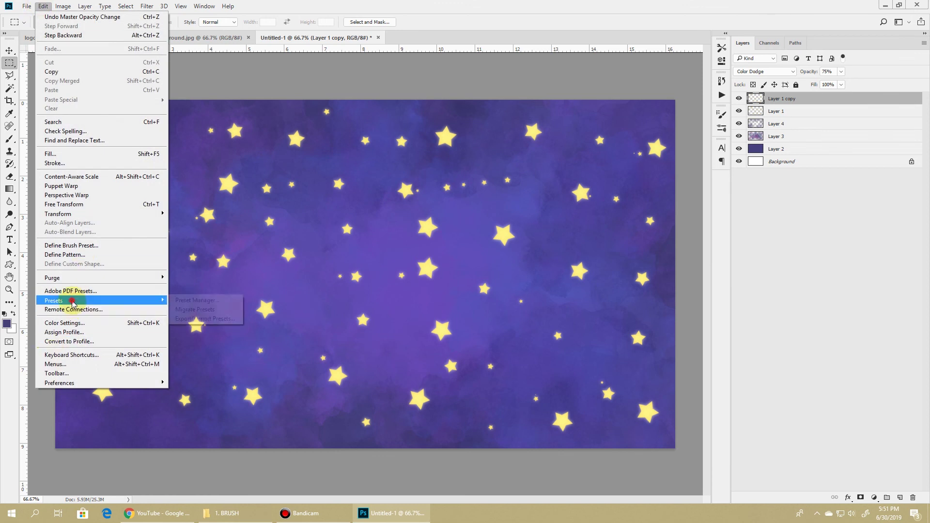
click(225, 301)
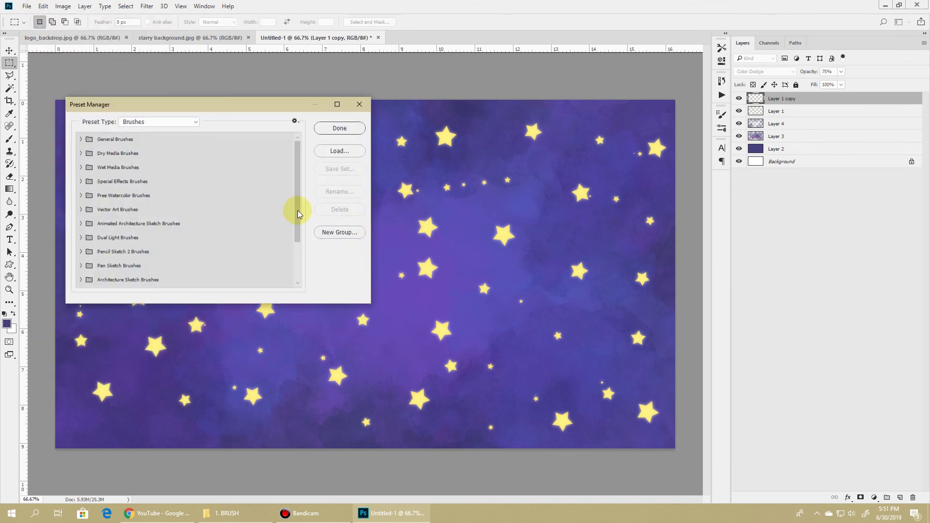
drag(298, 214, 296, 266)
click(99, 279)
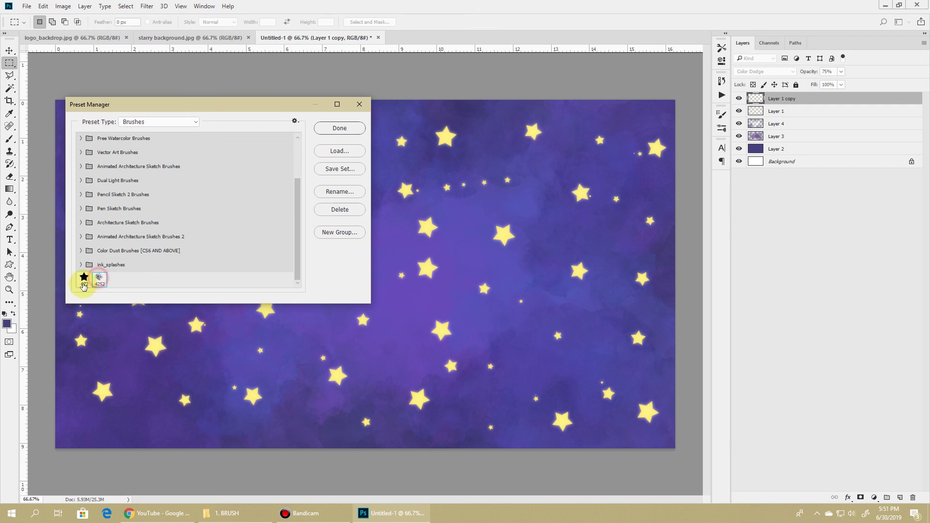
shift+click(84, 282)
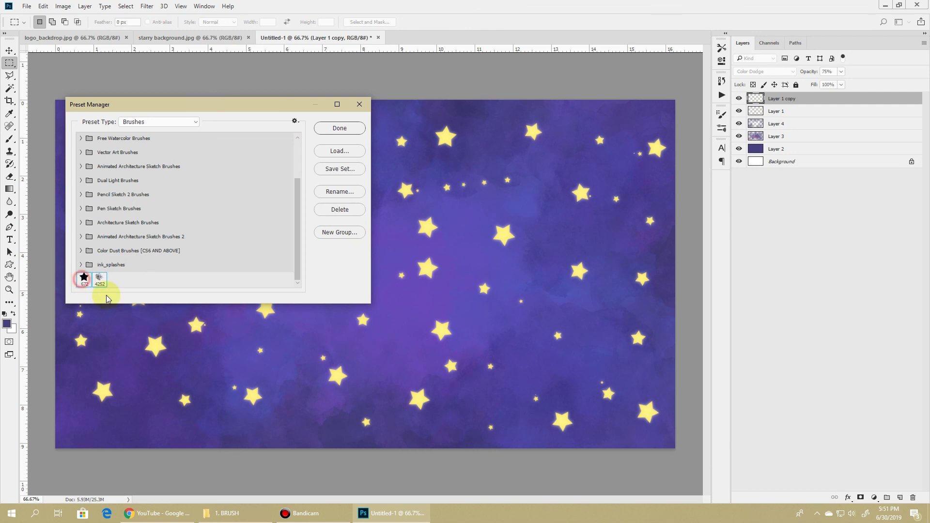
click(340, 169)
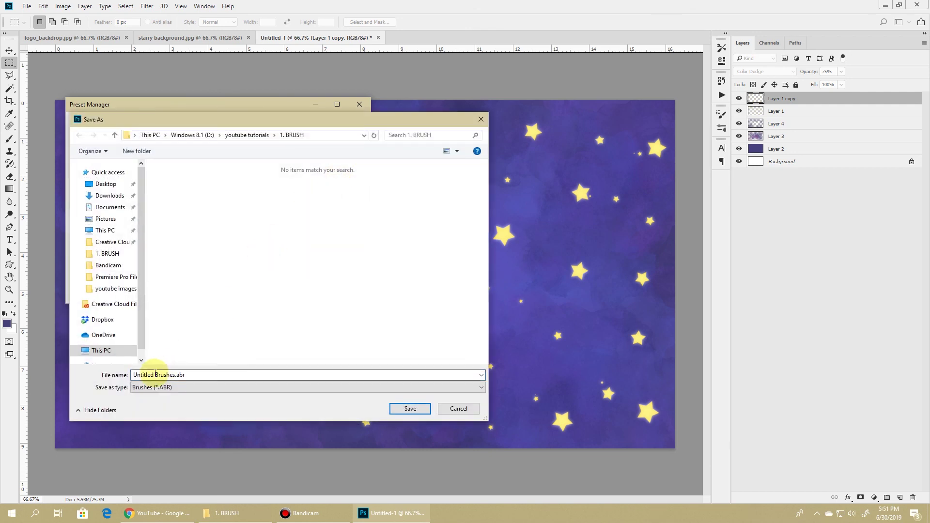
double_click(154, 374)
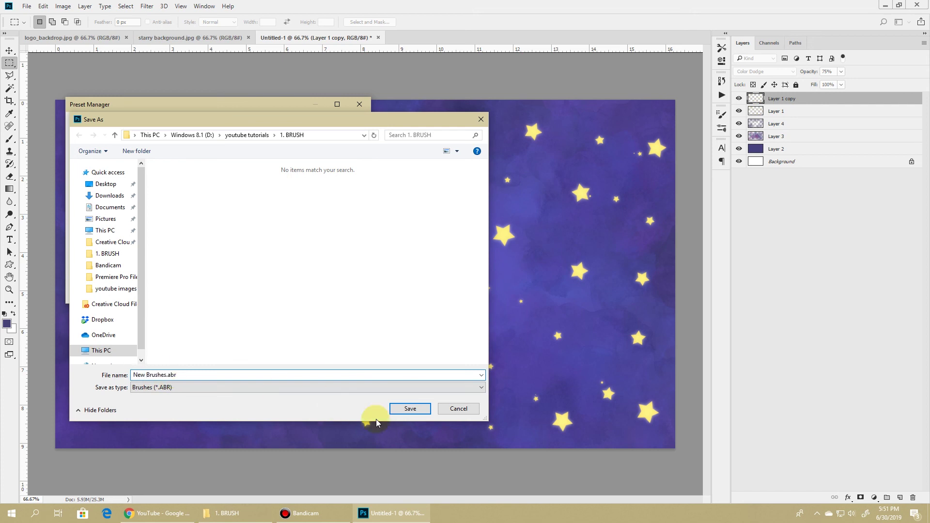
click(410, 408)
click(340, 129)
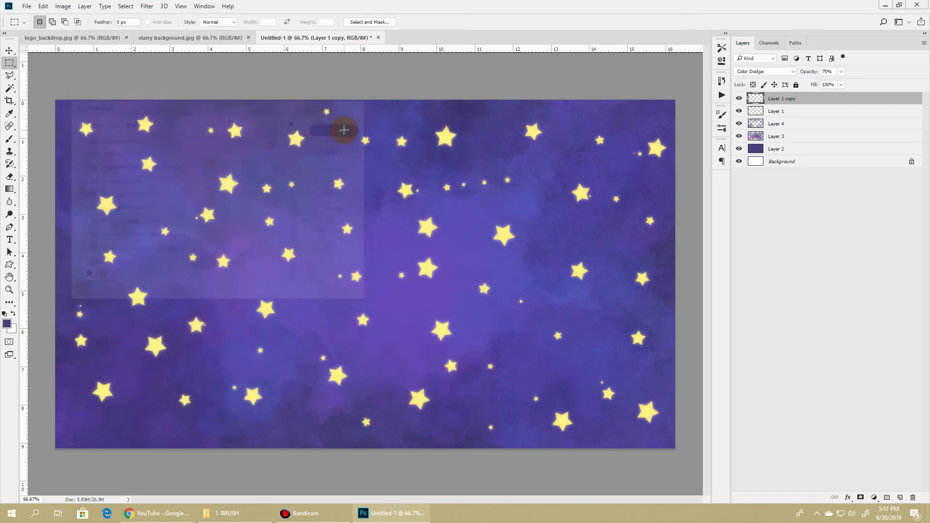
click(237, 513)
click(607, 205)
click(337, 160)
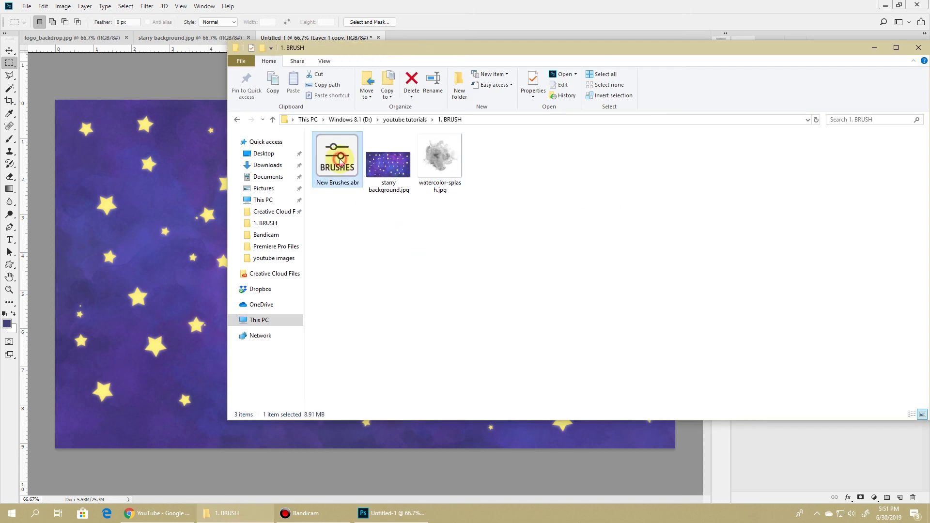